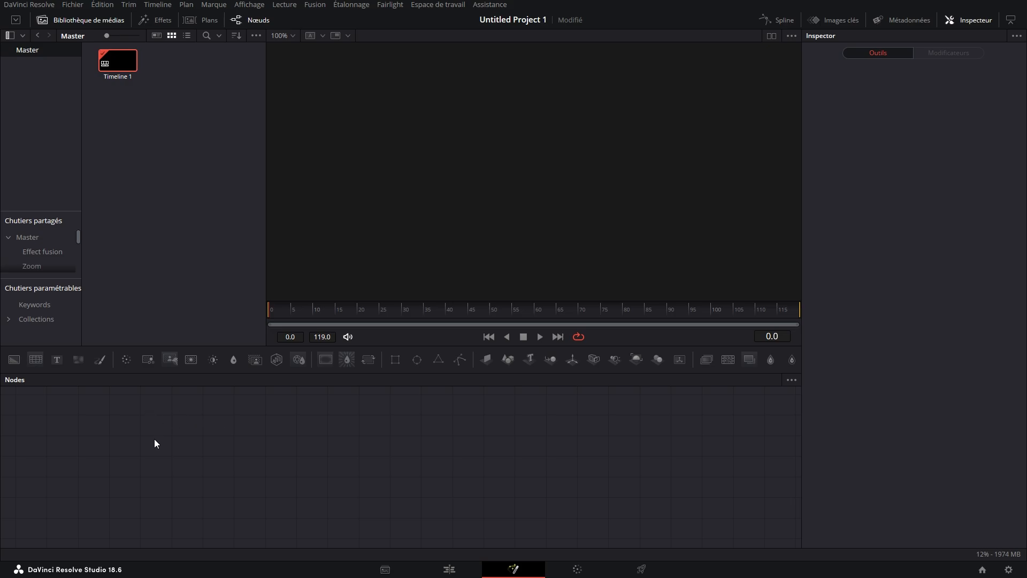
Step: Add two Bruit (FastNoise) nodes, combine them in a Merge, and place the second noise node directly above it
key("shift+space")
type("bruit")
key("Return")
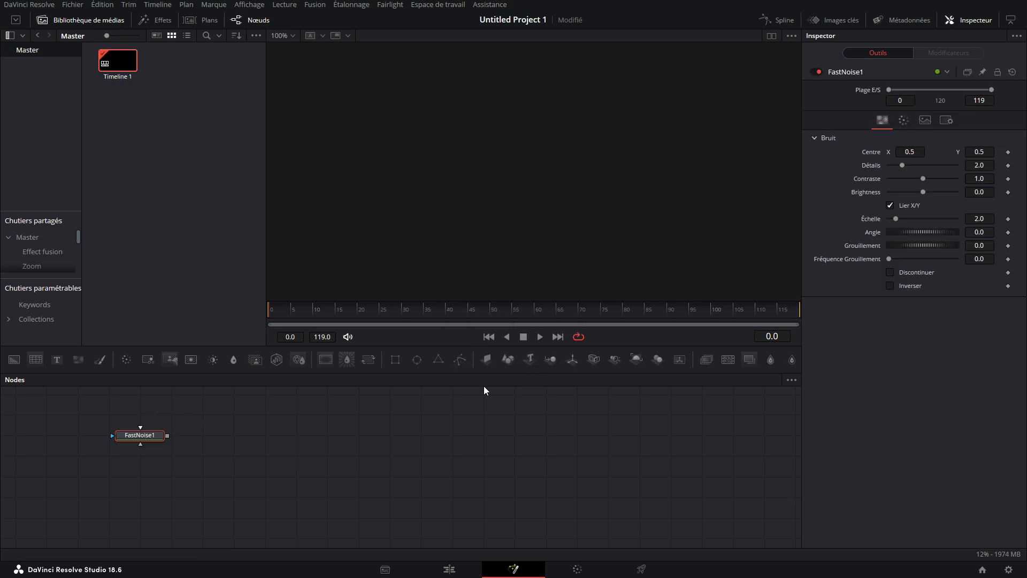
key("shift+space")
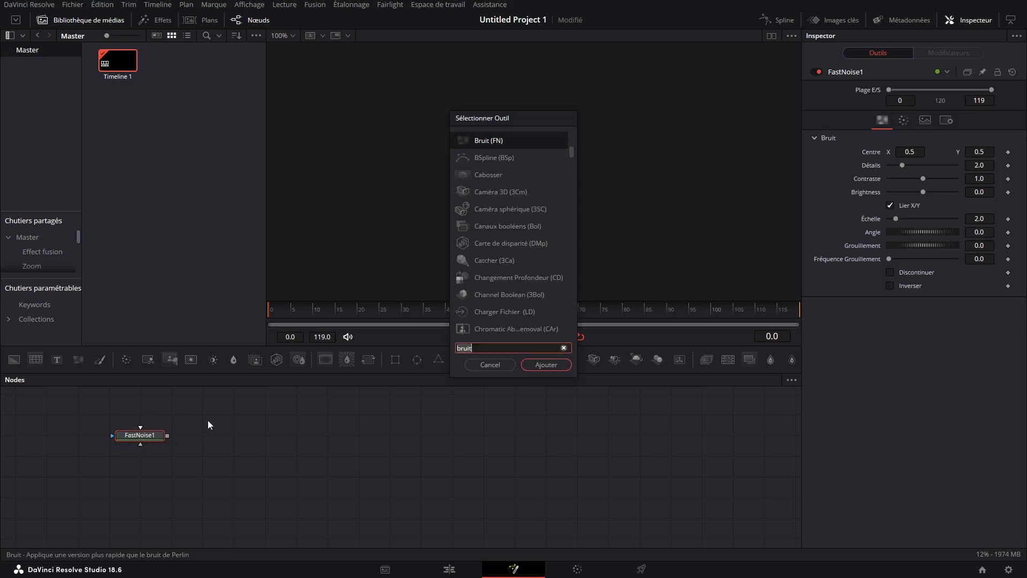
key("Return")
left_click_drag(206, 459, 237, 440)
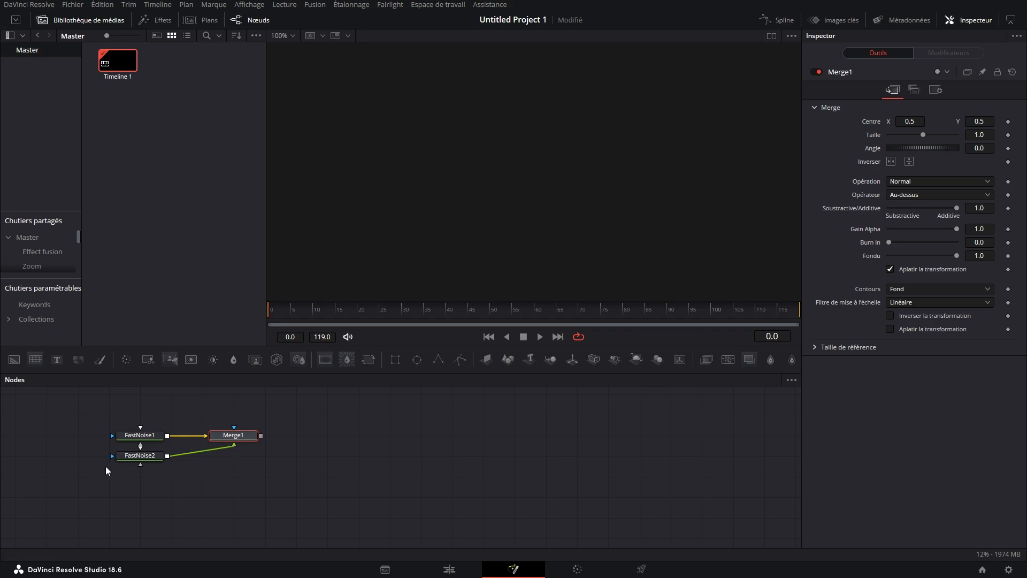
left_click_drag(138, 455, 232, 414)
Step: Set Merge1's blend operation to Multiplier and show its output in the viewer
left_click(233, 436)
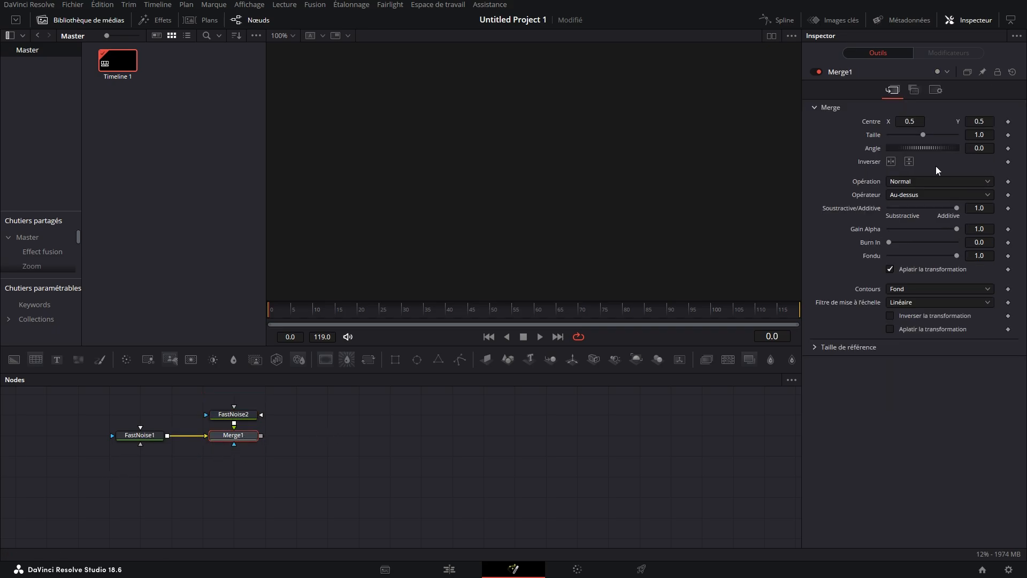
left_click(937, 182)
left_click(922, 247)
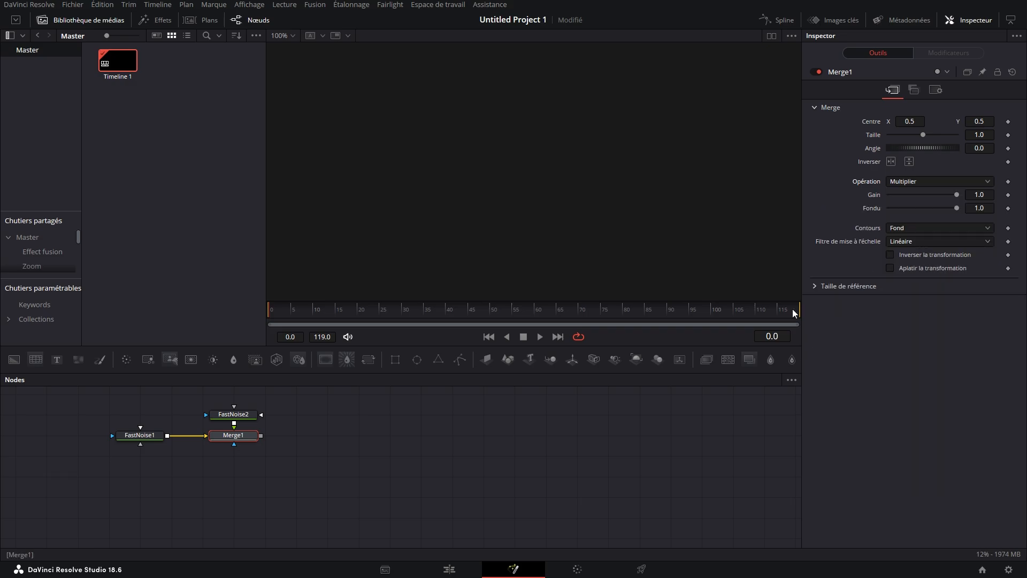
key("1")
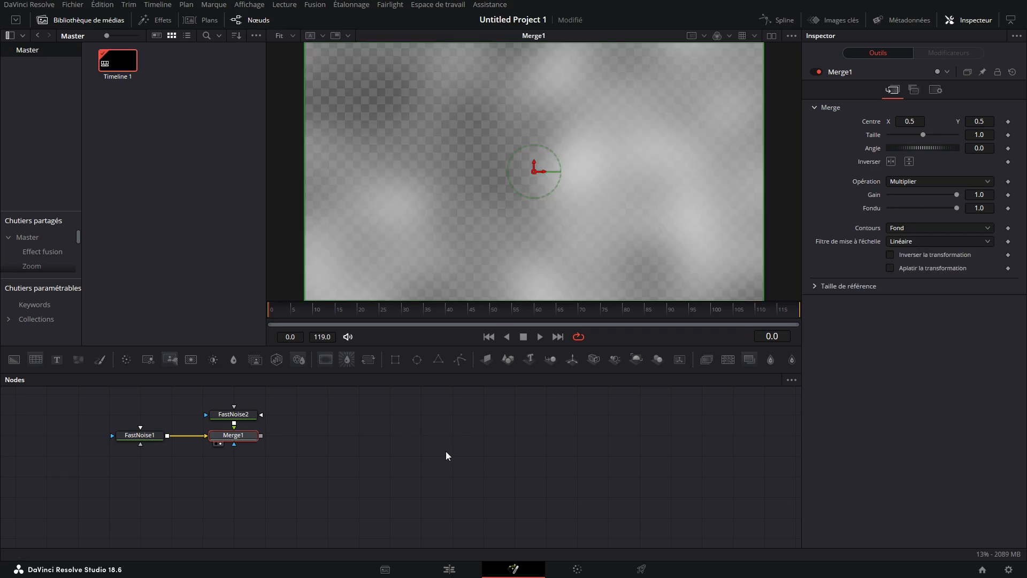
Step: Merge a new Background node with Merge1's output using the Densité Étalonnage + operation, and view the resulting Merge2
scroll(448, 454, "up", 2)
left_click_drag(14, 359, 262, 470)
left_click(921, 184)
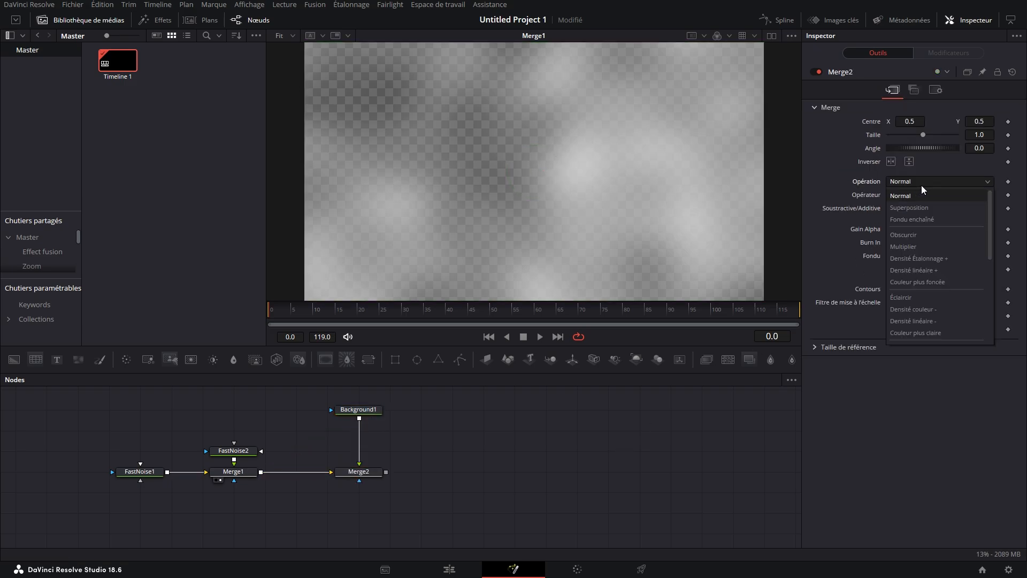
left_click(916, 259)
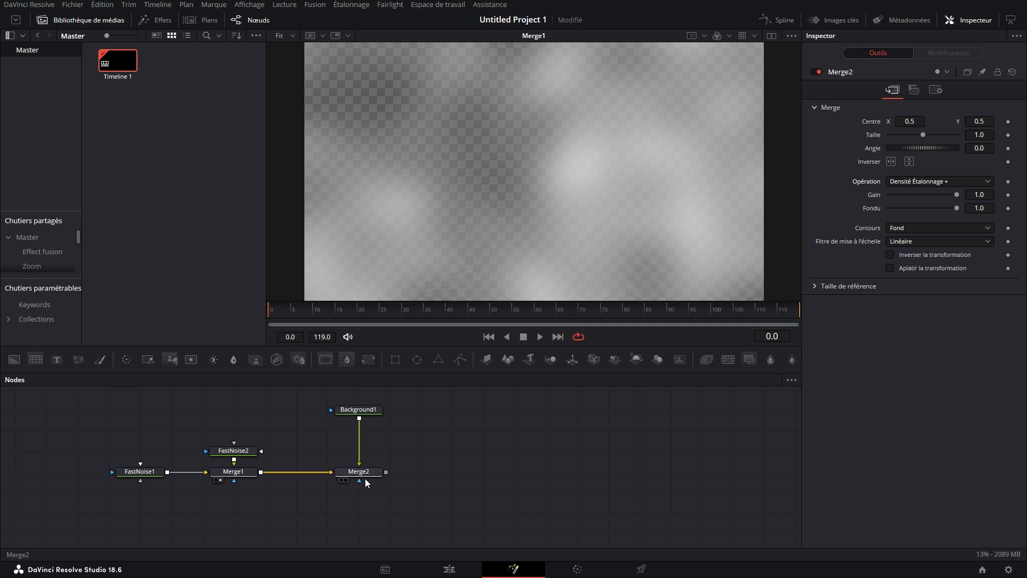
key("1")
Step: Set FastNoise1's color type to Dégradé with a Radiale gradient
left_click(233, 450)
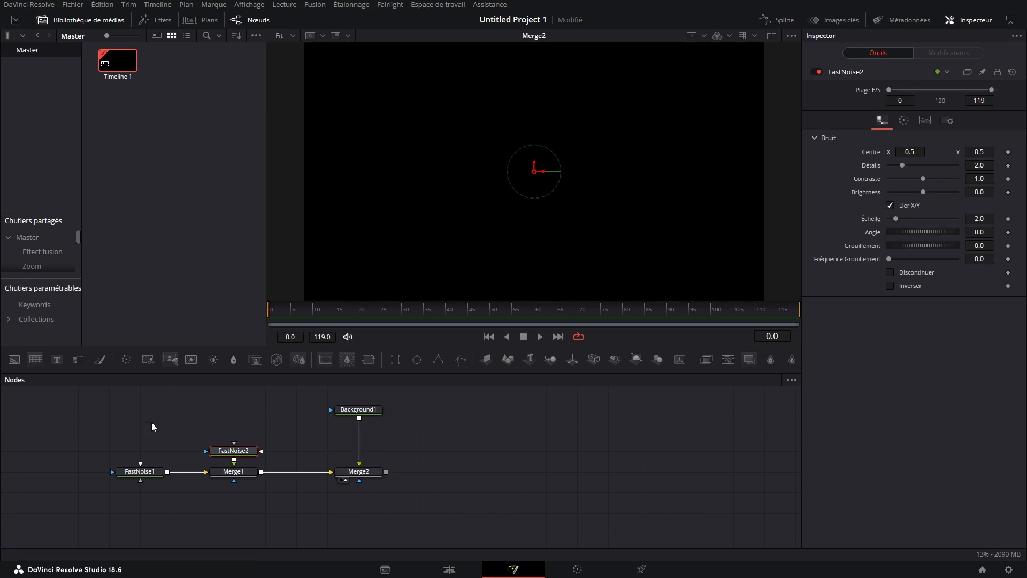
left_click(145, 473)
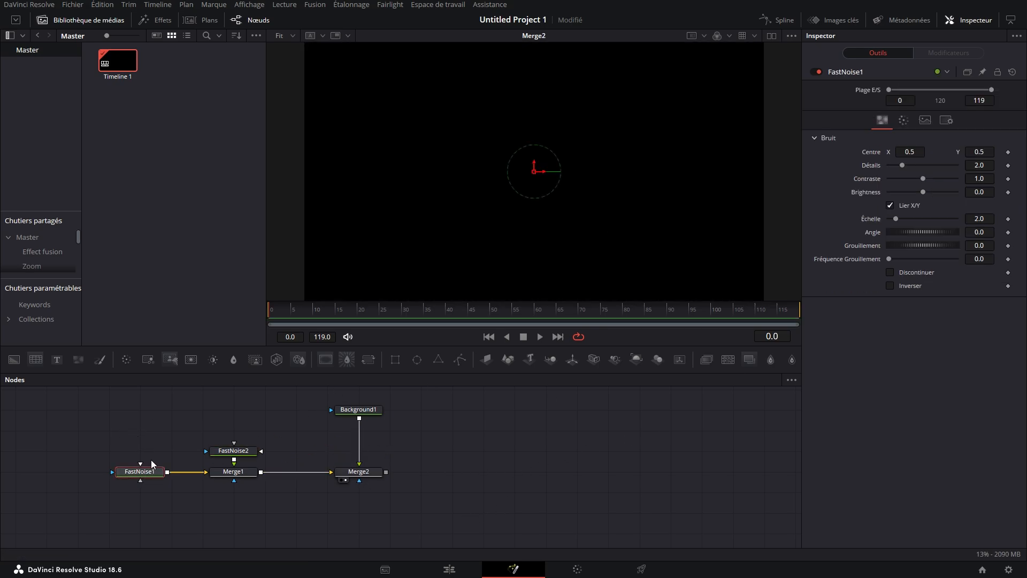
left_click(903, 121)
left_click(974, 140)
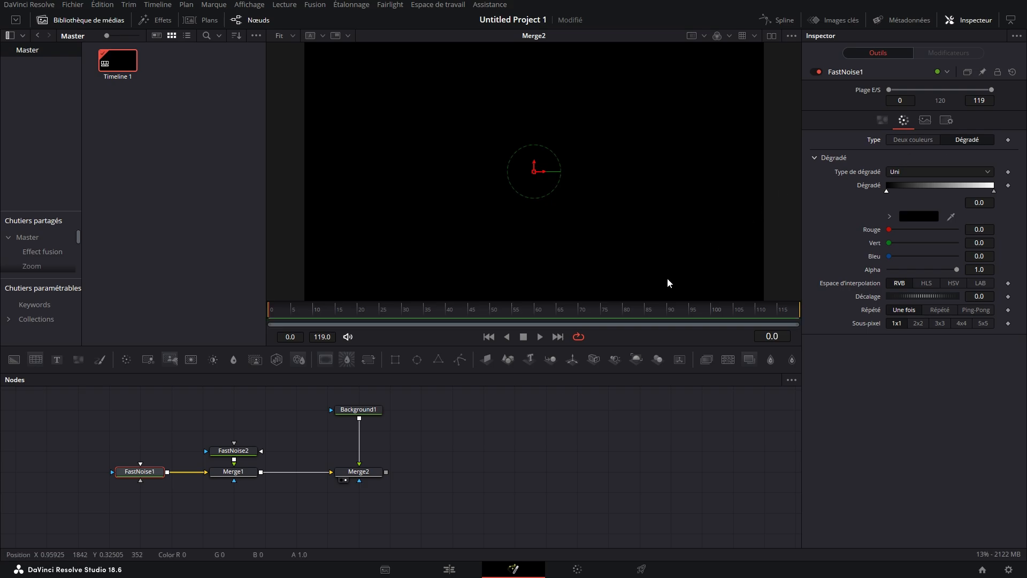
left_click(955, 170)
left_click(920, 244)
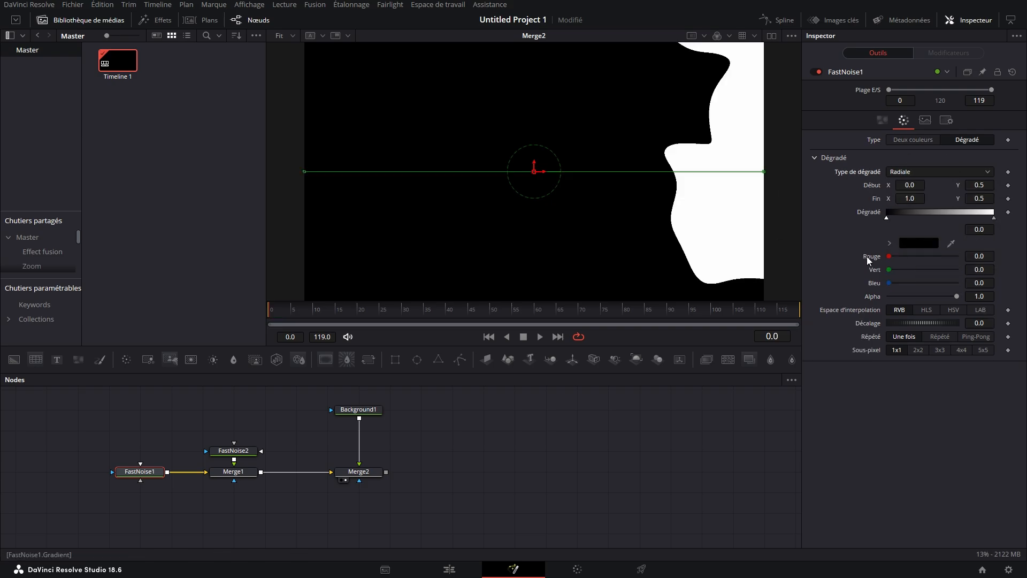
Step: Give FastNoise2 a Dégradé color of type Radiale and move its gradient handles just outside the image near the lower-left corner
left_click(237, 452)
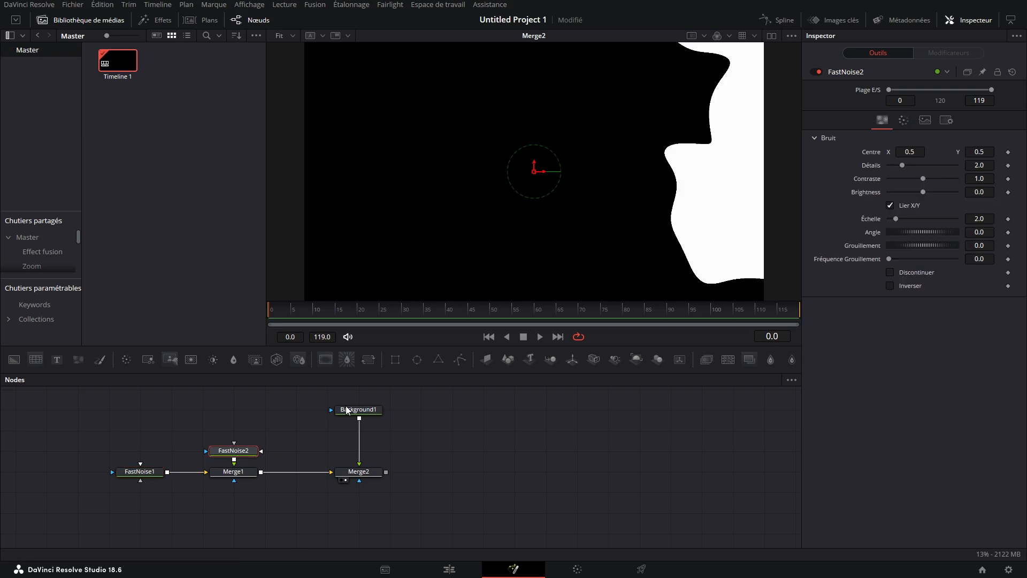
left_click(912, 123)
left_click(968, 140)
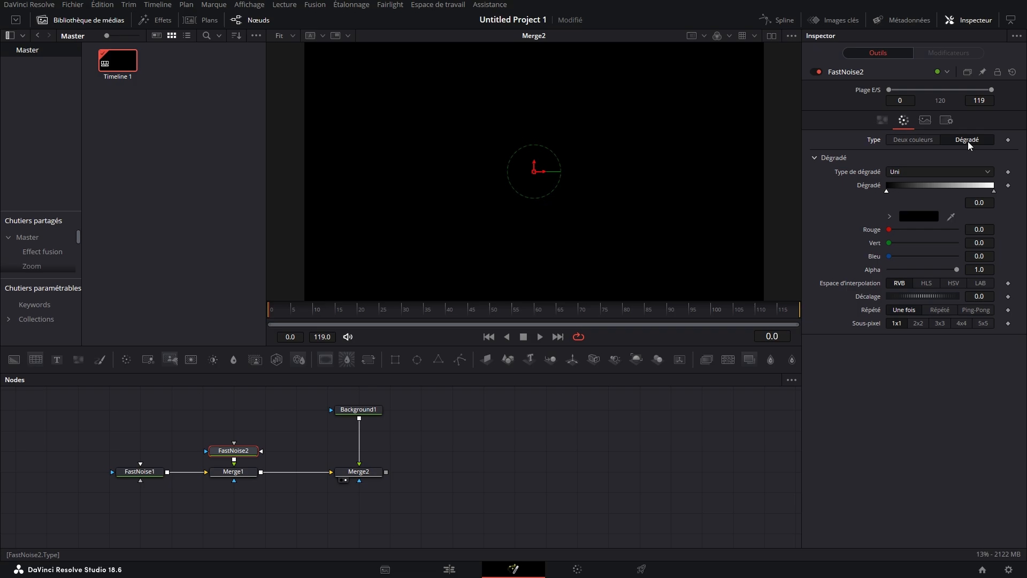
left_click(917, 172)
left_click(908, 249)
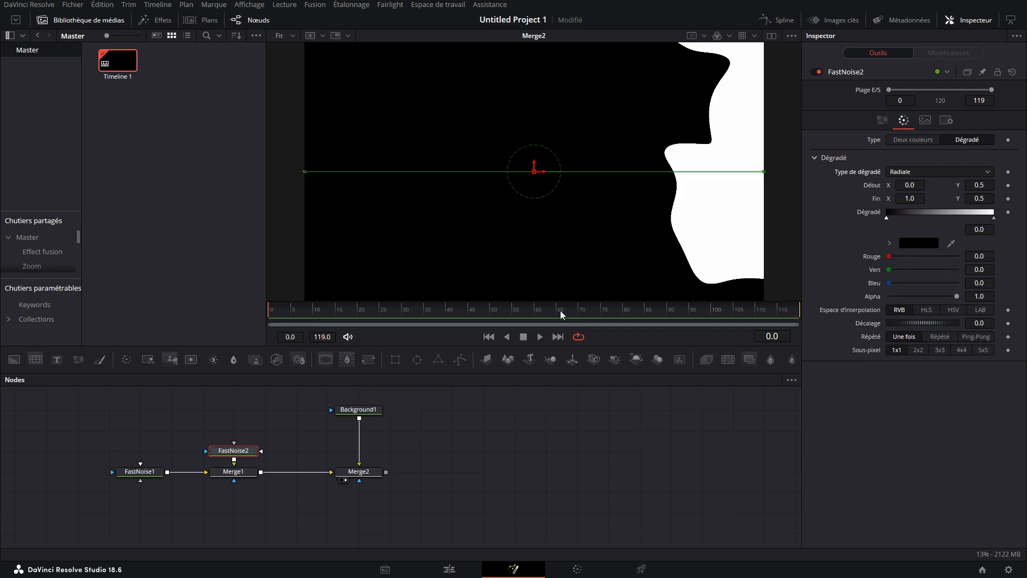
left_click_drag(278, 248, 289, 216)
Step: Shorten FastNoise1's radial gradient and place it in the image's upper-right corner, starting at about 0.96, 0.89 and ending at about 0.90, 0.79
left_click(139, 471)
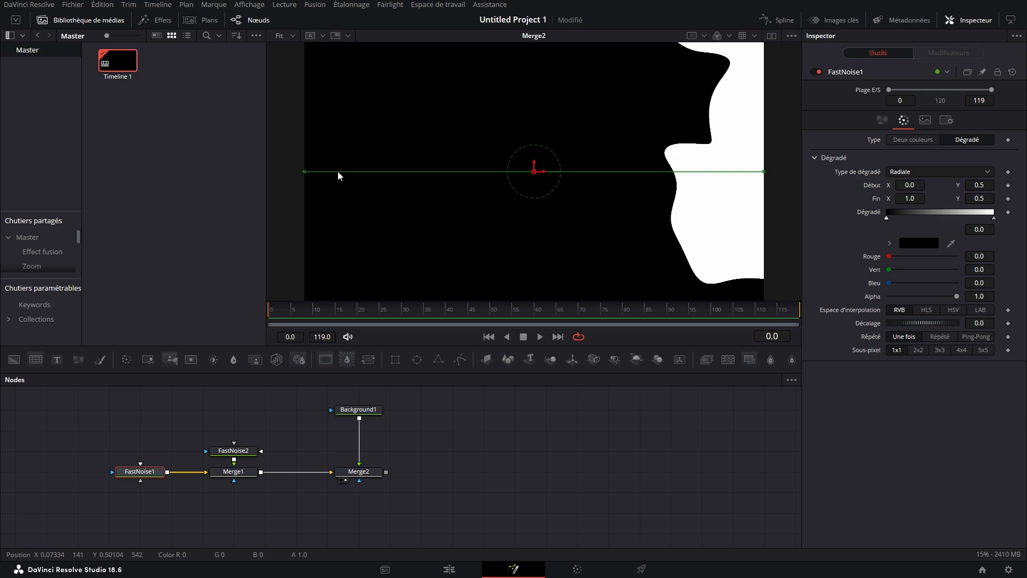
left_click_drag(305, 172, 311, 251)
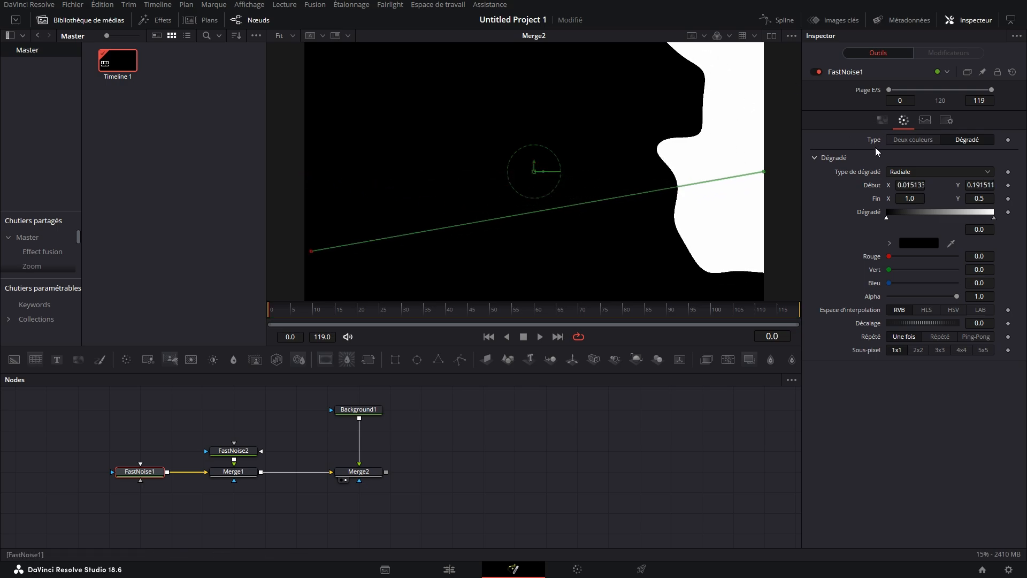
left_click_drag(764, 172, 302, 191)
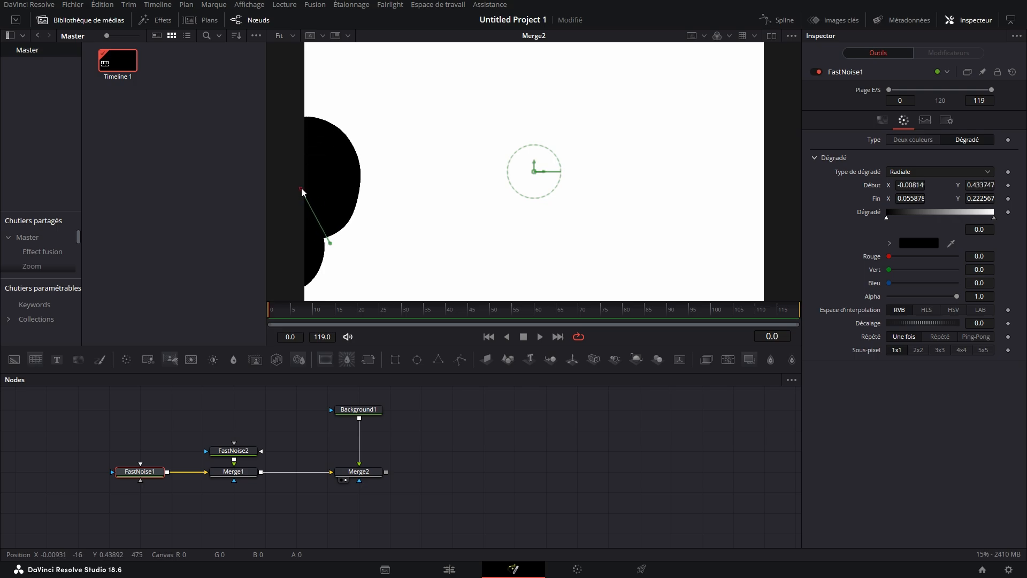
left_click_drag(329, 240, 348, 212)
left_click_drag(301, 190, 705, 82)
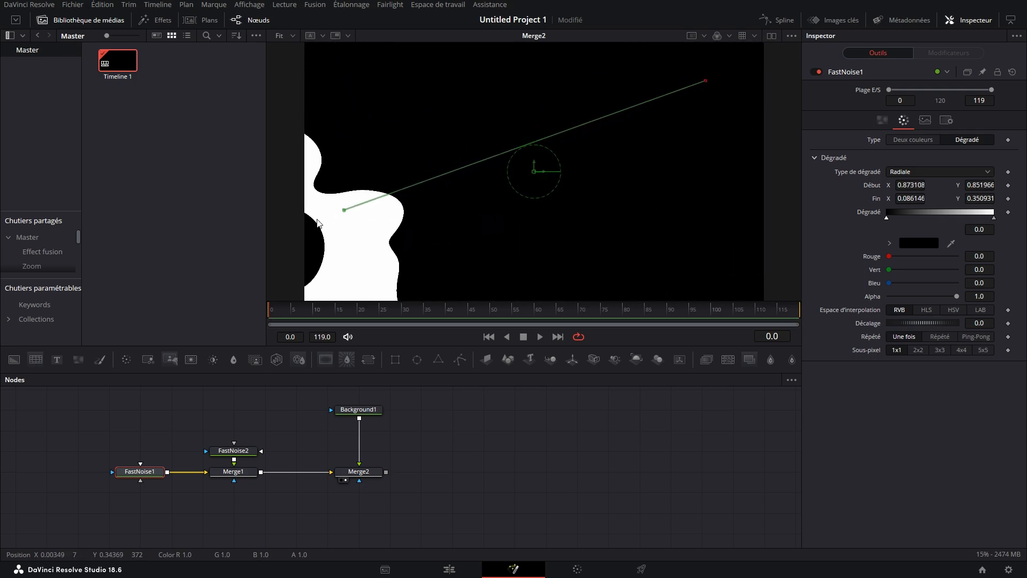
left_click_drag(346, 214, 667, 111)
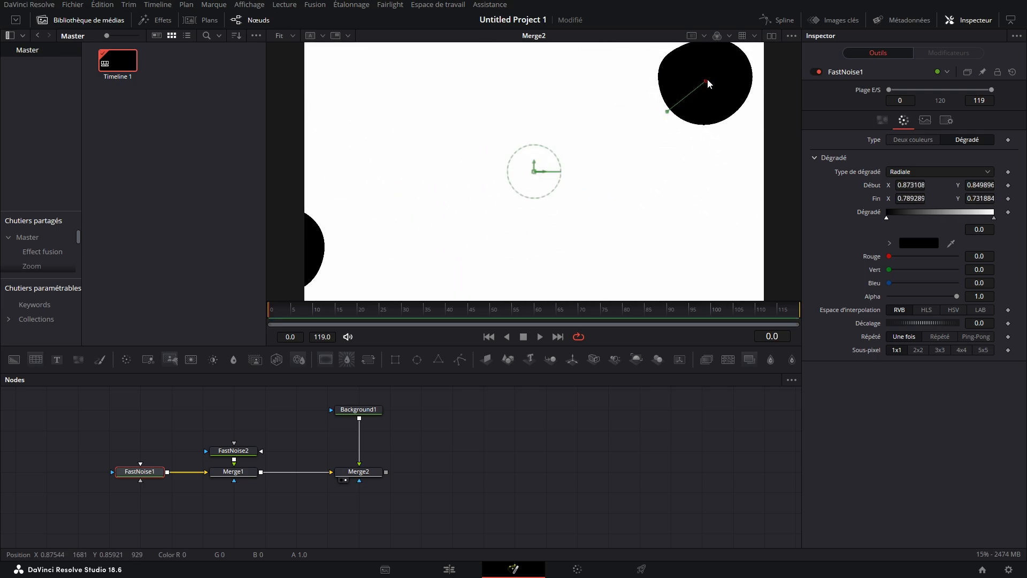
left_click_drag(706, 84, 747, 72)
left_click_drag(667, 112, 719, 97)
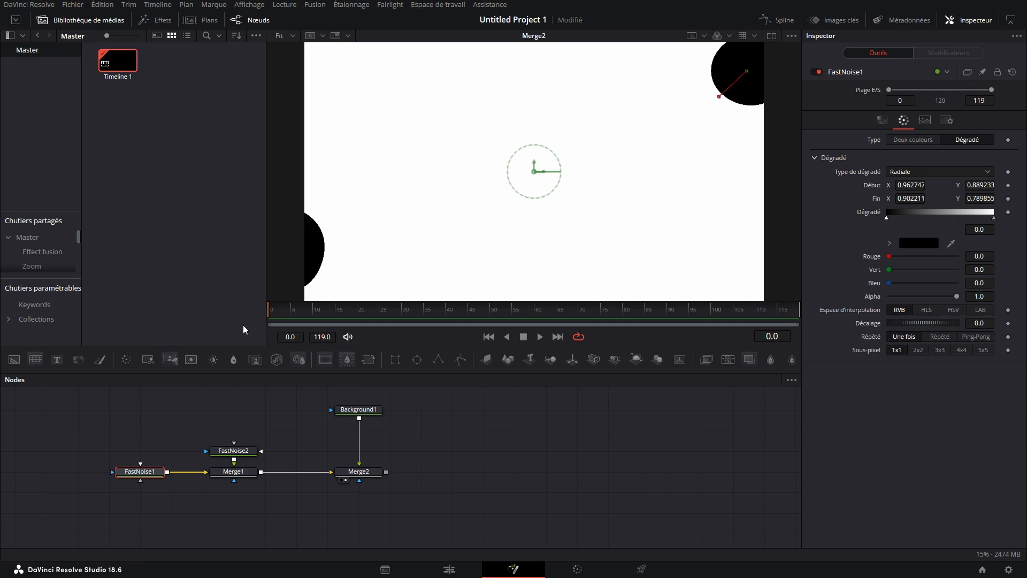
Step: Widen FastNoise2's radial gradient and set its noise to Détails 10, Contraste 0.89, Brightness 0.22, Échelle 2.83 and Angle 108
left_click(231, 450)
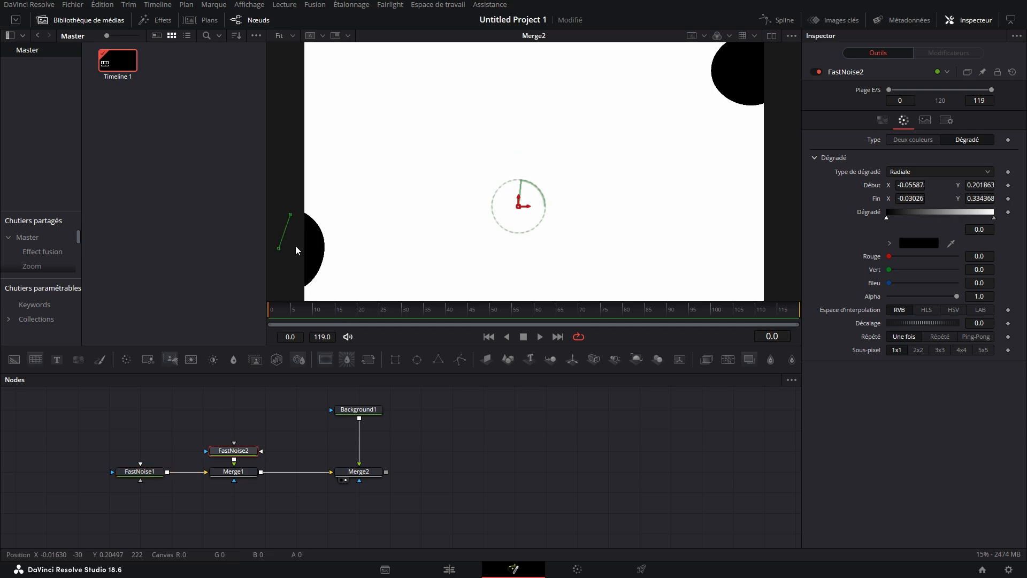
left_click_drag(300, 219, 377, 233)
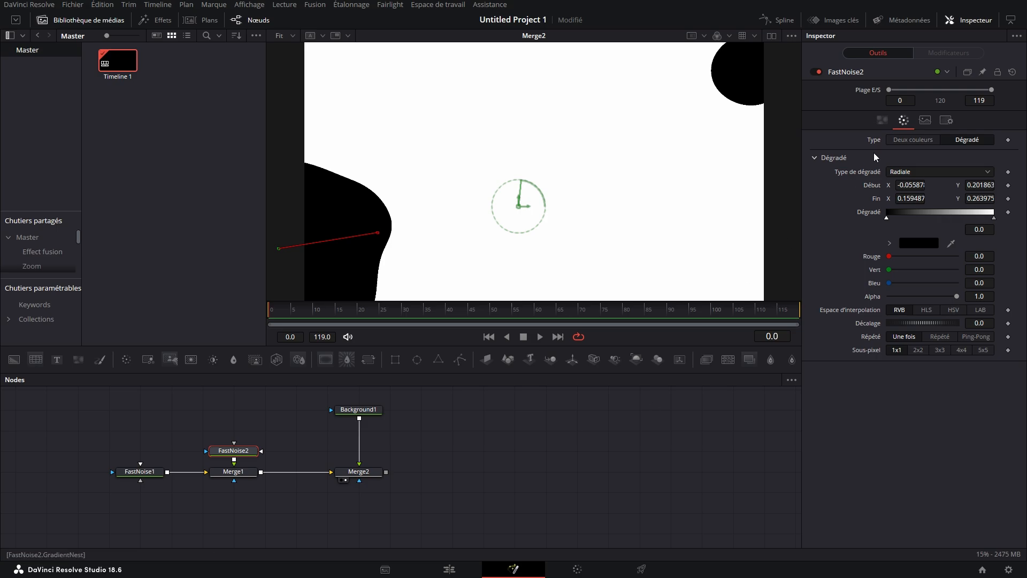
left_click(884, 121)
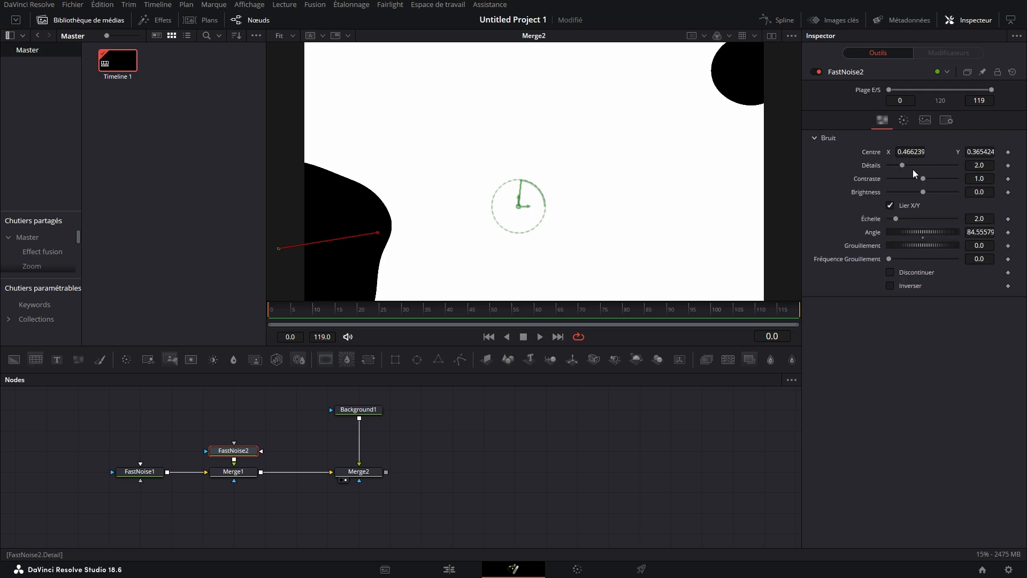
left_click_drag(929, 178, 899, 217)
left_click_drag(902, 165, 966, 160)
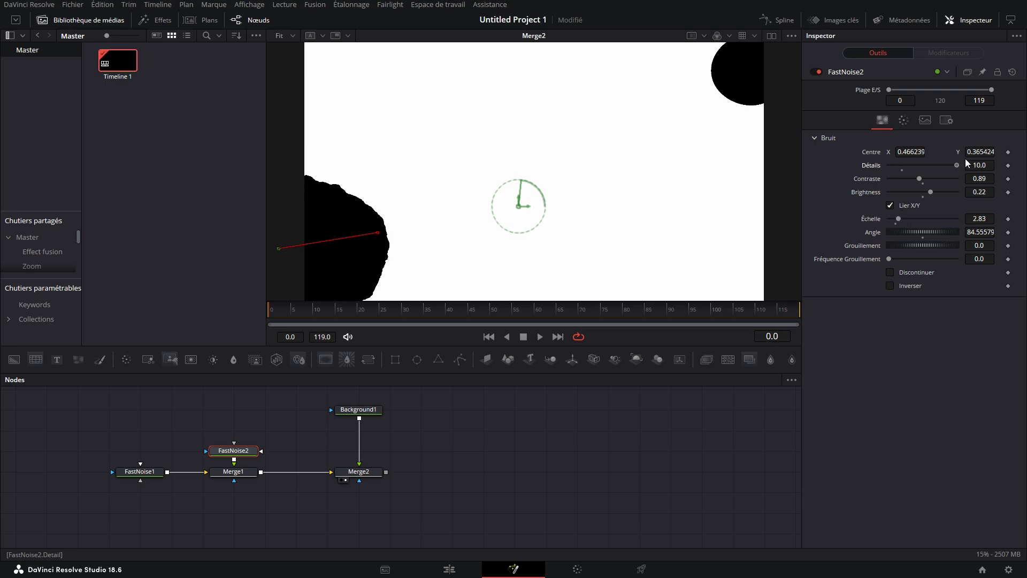
left_click_drag(914, 234, 924, 230)
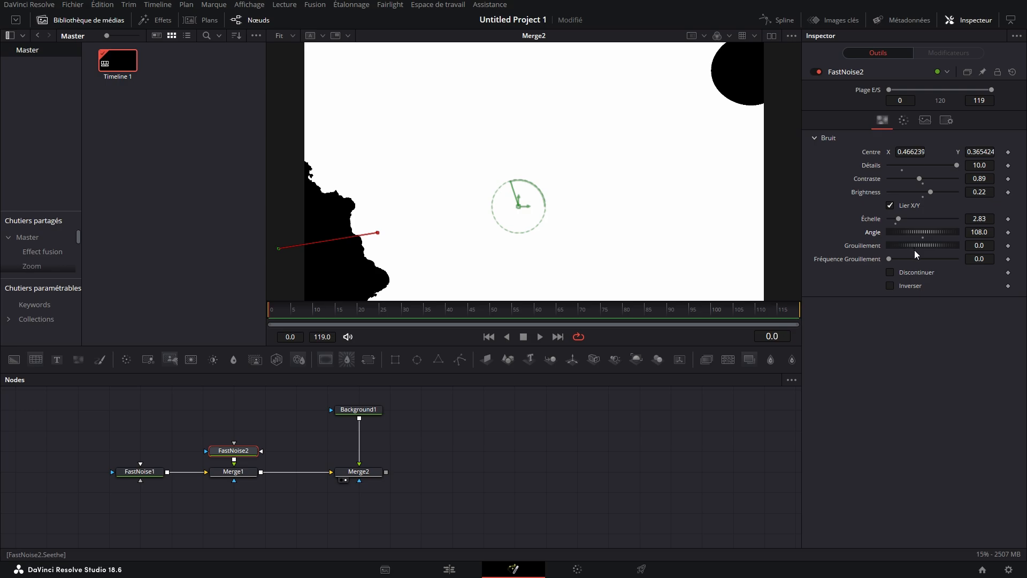
key("space")
left_click_drag(455, 203, 406, 244)
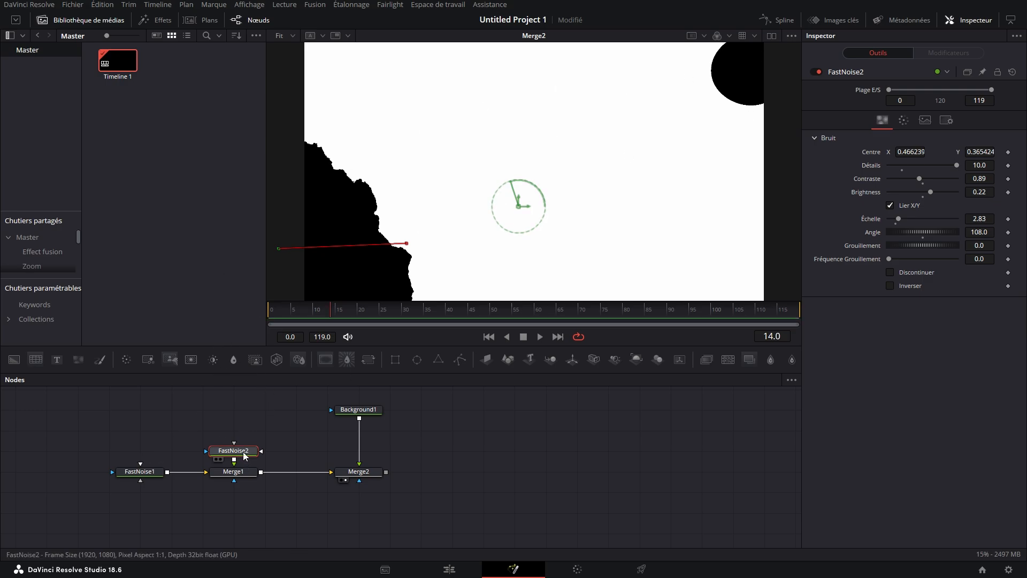
Step: Replace FastNoise1 with a copy of FastNoise2 and connect the copy to Merge1's background input
key("ctrl+c")
left_click(139, 474)
key("Delete")
key("ctrl+v")
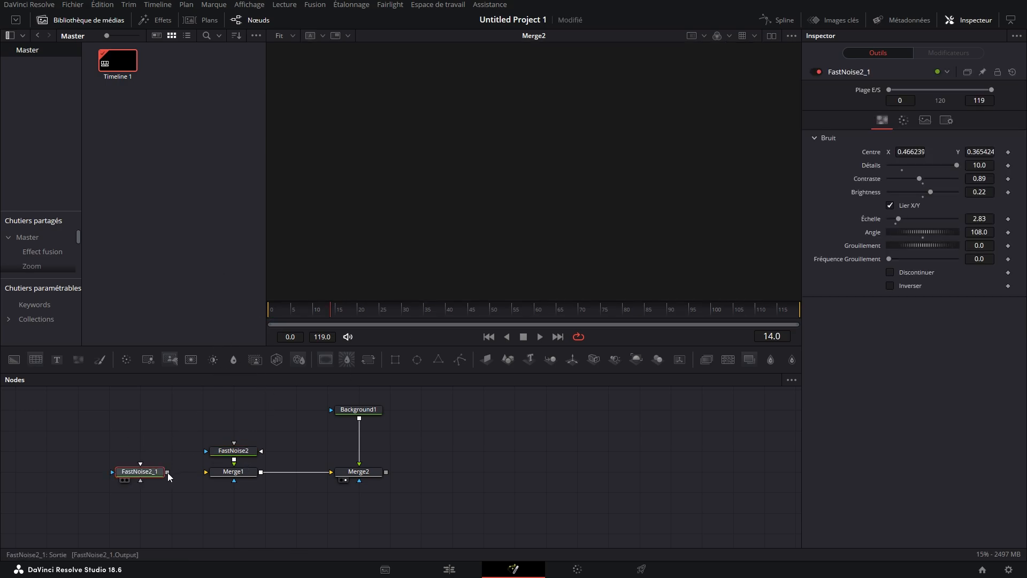
left_click_drag(168, 473, 206, 472)
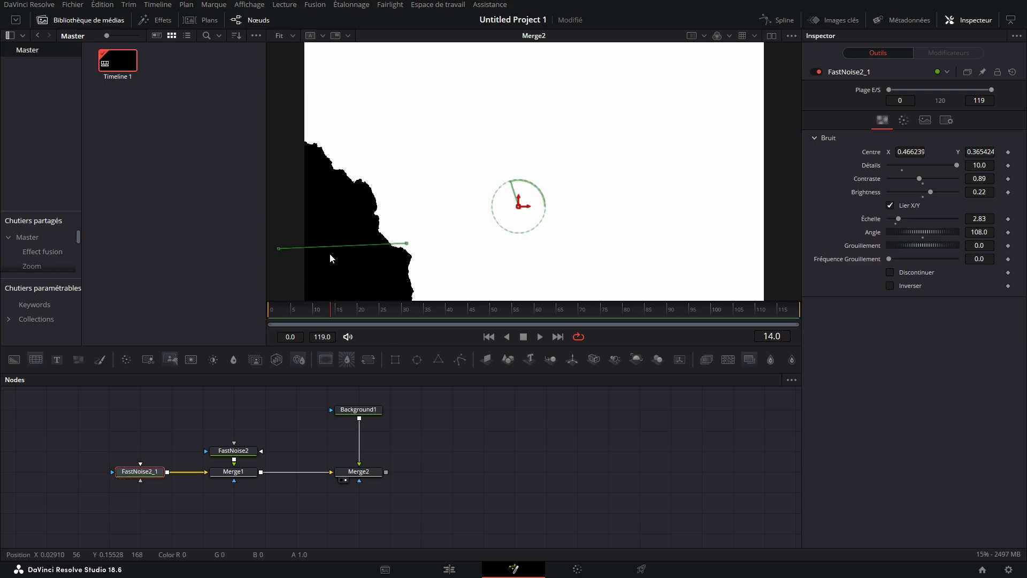
Step: Move both gradient handles of the copied noise node FastNoise2_1 just outside the image's upper-right corner
left_click_drag(278, 249, 690, 90)
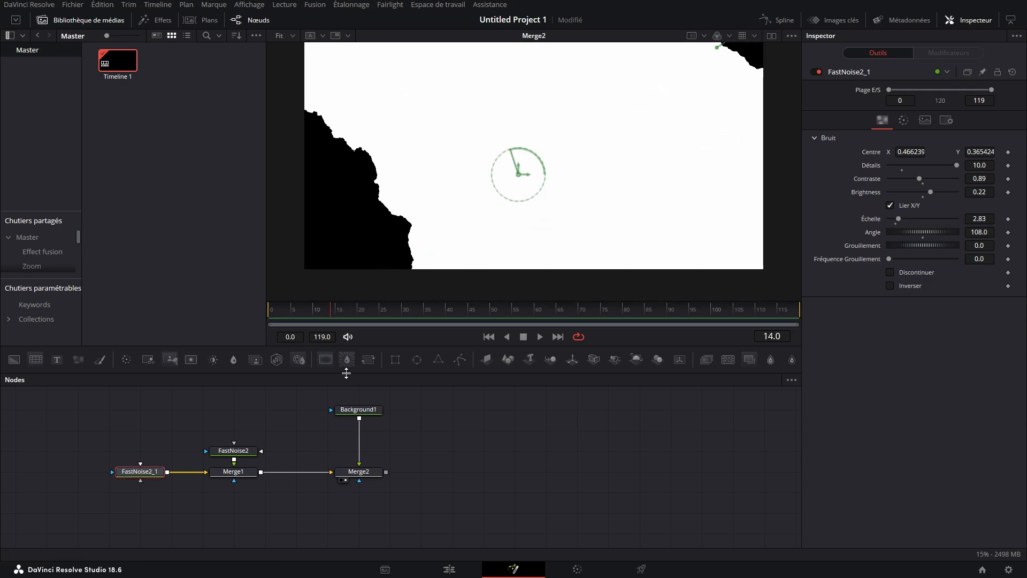
left_click_drag(491, 137, 524, 276)
left_click_drag(685, 215, 398, 213)
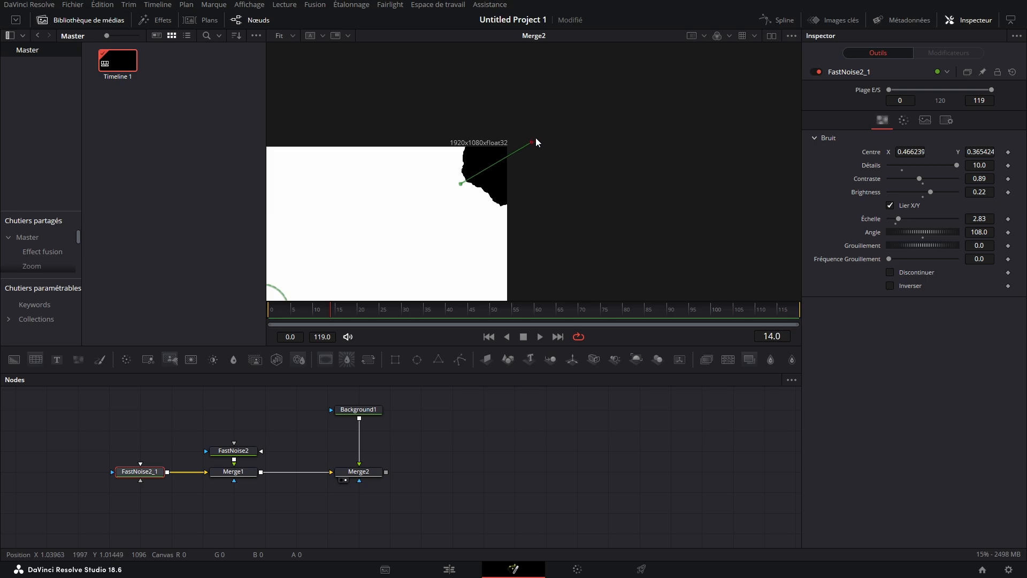
left_click_drag(535, 141, 554, 127)
left_click_drag(460, 183, 504, 157)
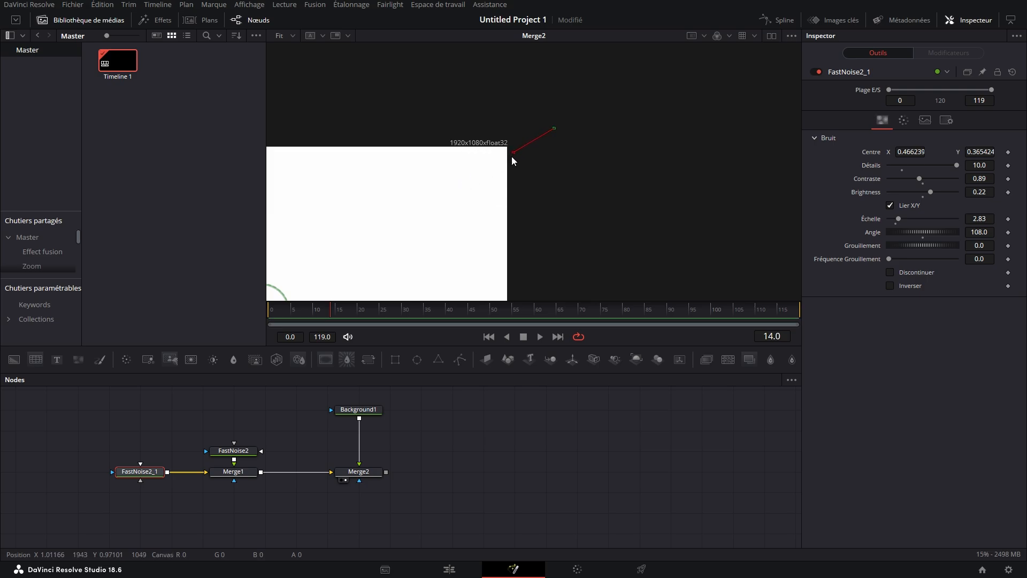
Step: Move both gradient handles of FastNoise2 outside the image's lower-left corner so that the black shape leaves the frame
left_click_drag(349, 290, 686, 151)
left_click(249, 449)
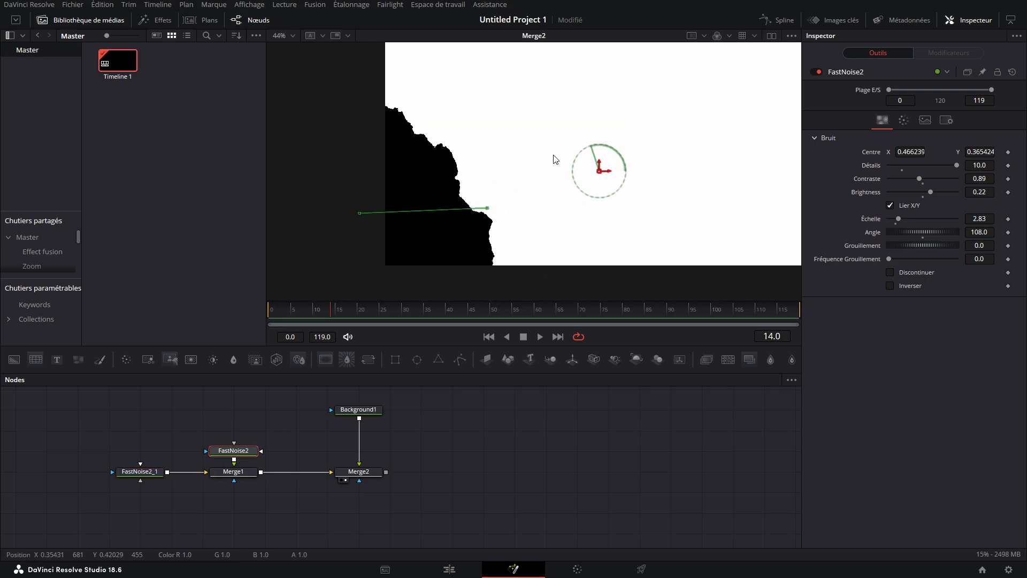
left_click_drag(553, 155, 607, 141)
left_click_drag(414, 199, 380, 272)
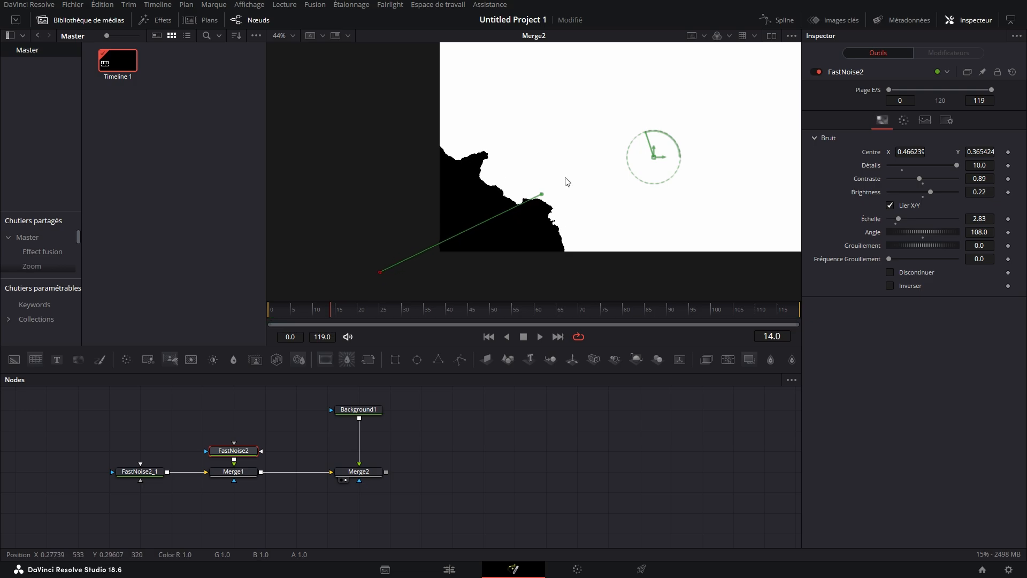
left_click_drag(542, 194, 367, 278)
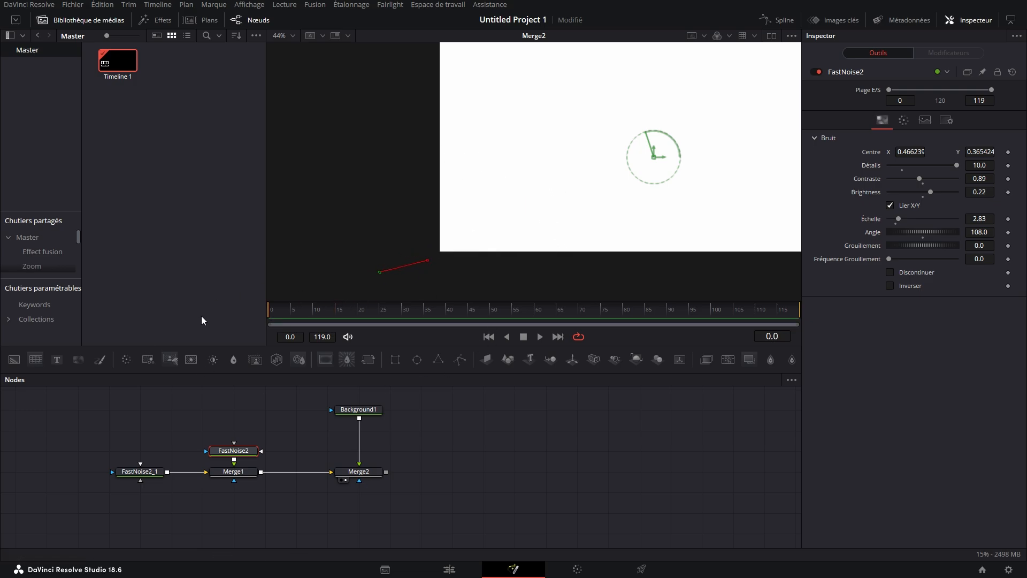
Step: Move FastNoise2's gradient start to about X -0.024, Y -0.026, close to its end point, and keyframe Début at frame 0
left_click(905, 121)
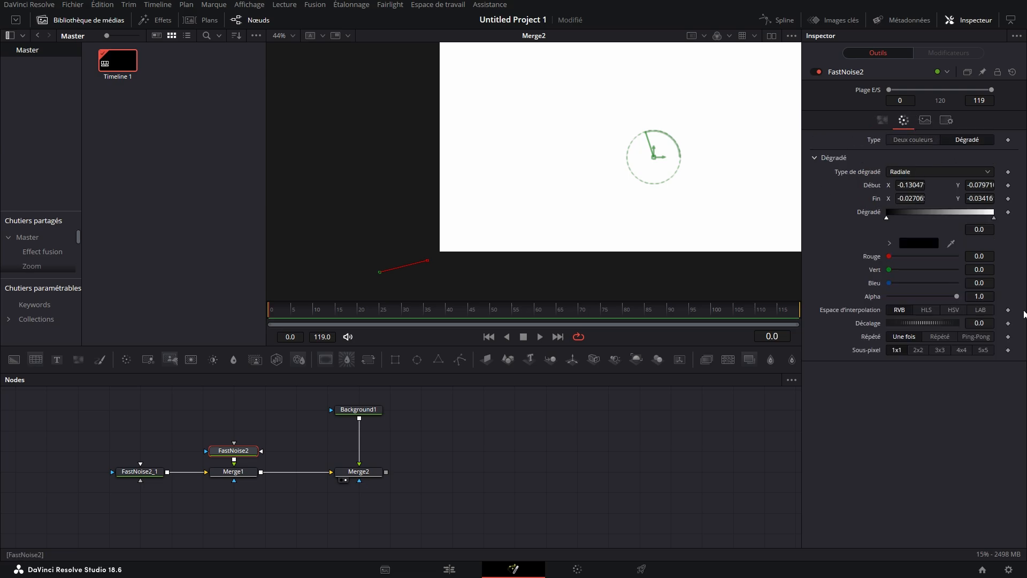
left_click_drag(380, 272, 433, 278)
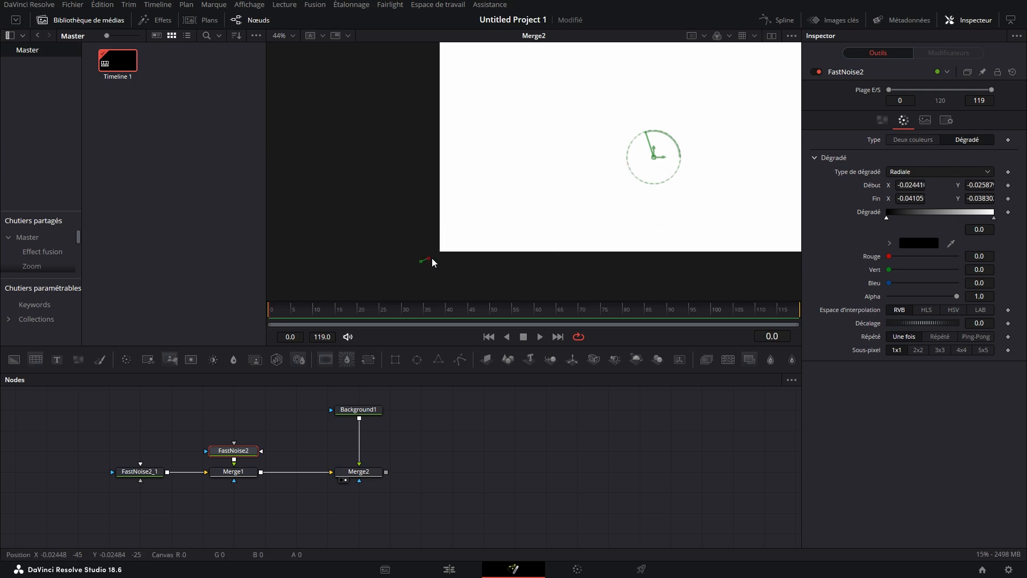
left_click(1008, 185)
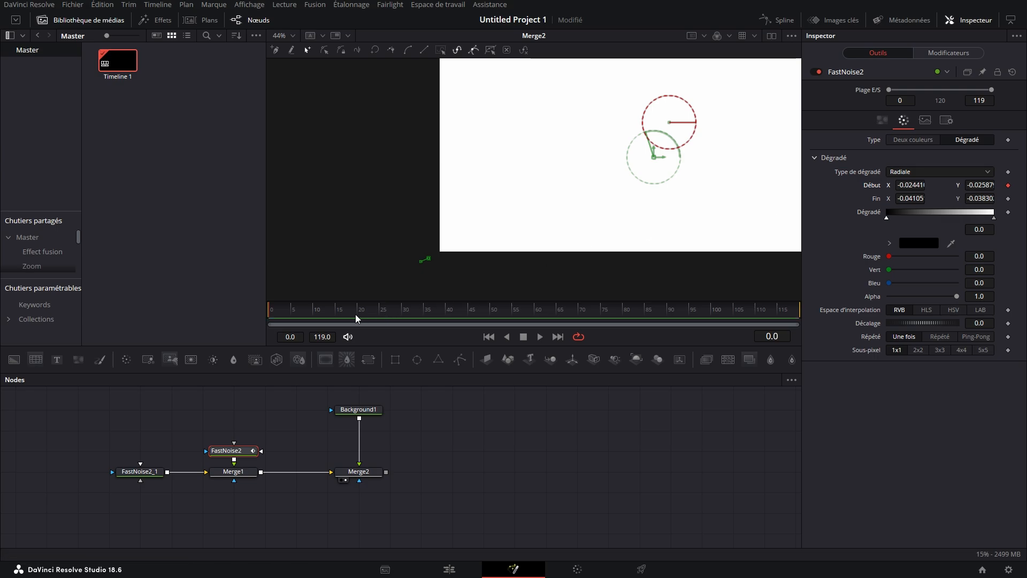
Step: At frame 25, set FastNoise2's gradient start to about X 0.211, Y 0.430 and its end to about X -0.103, Y -0.094
left_click_drag(424, 260, 485, 222)
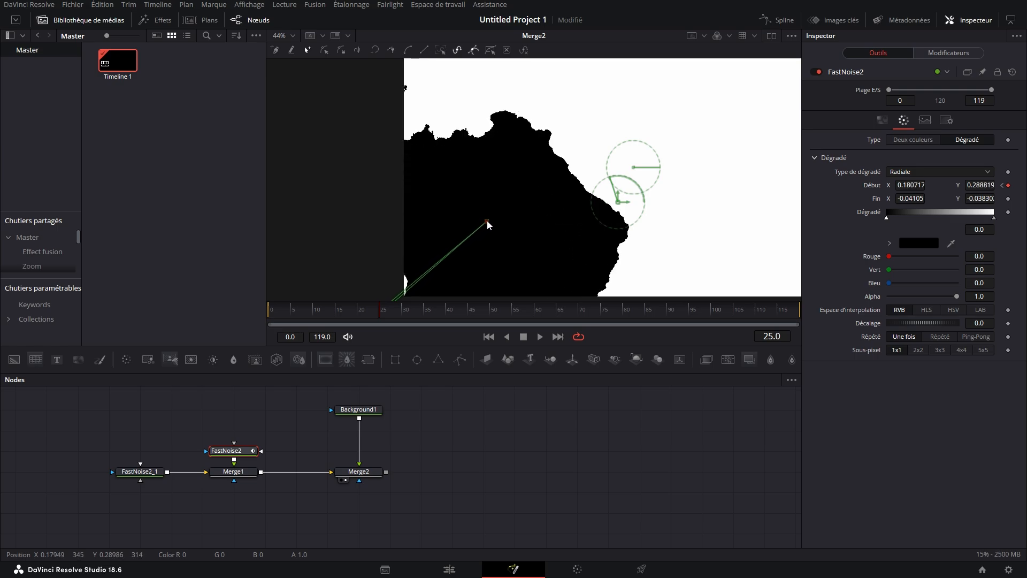
scroll(391, 250, "down", 2)
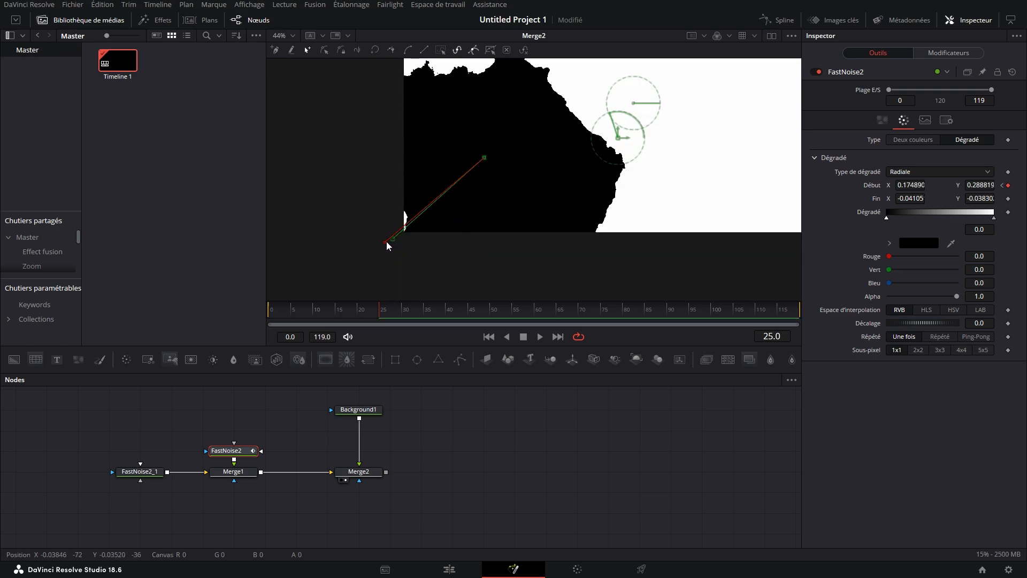
left_click_drag(387, 242, 372, 247)
left_click_drag(484, 161, 497, 138)
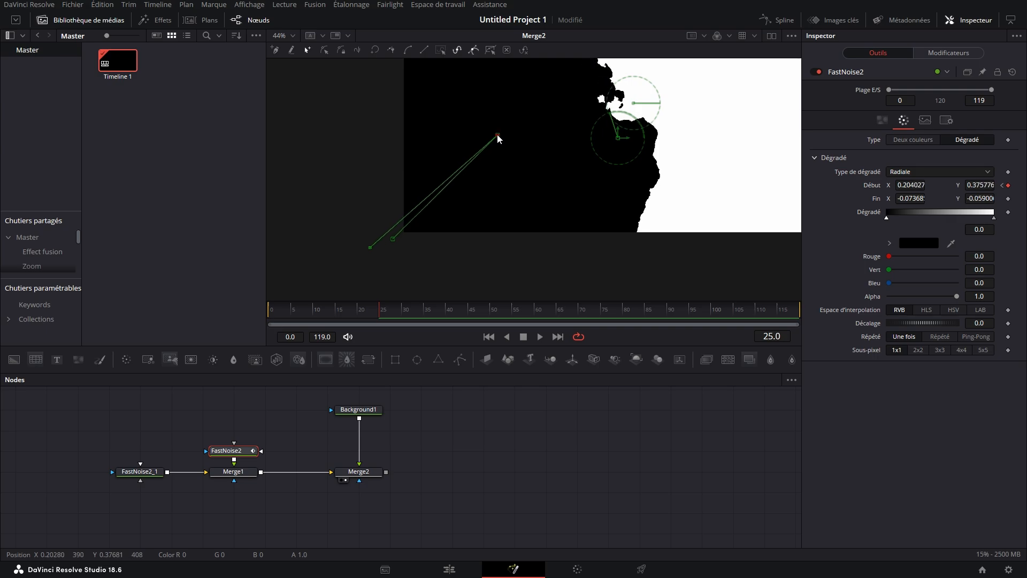
left_click_drag(617, 134, 535, 268)
scroll(465, 233, "down", 2)
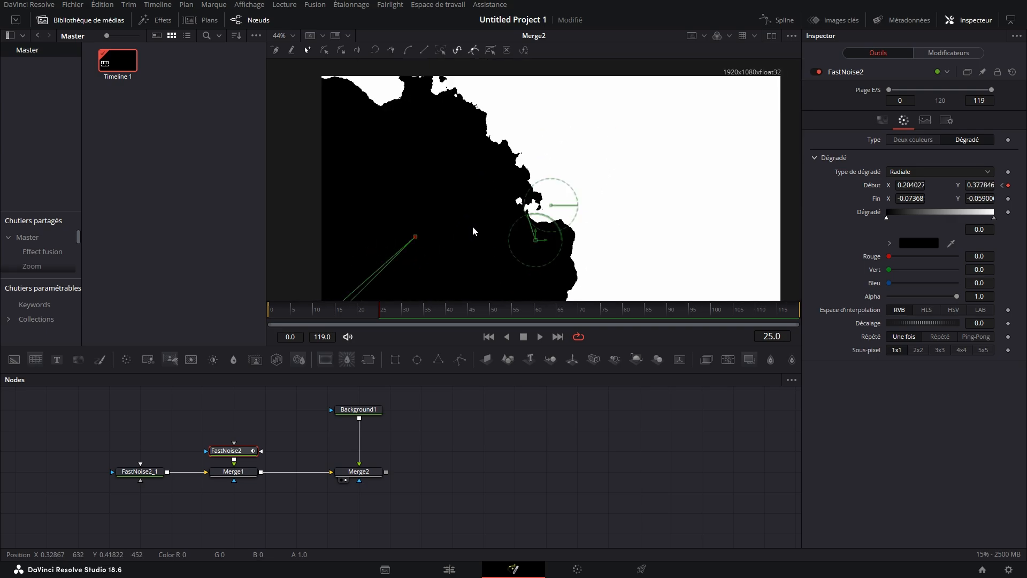
left_click_drag(416, 206, 418, 192)
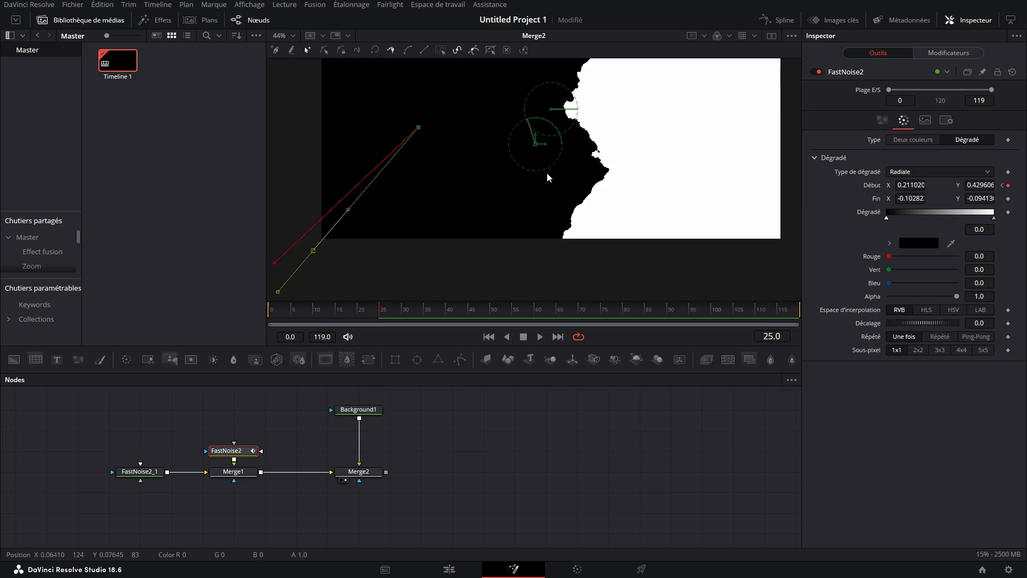
scroll(556, 179, "up", 3)
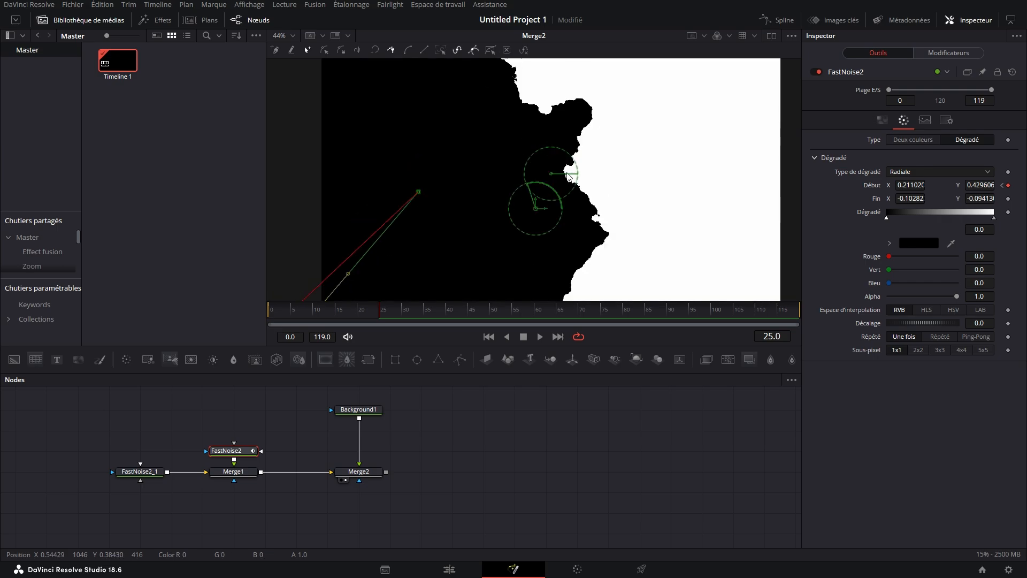
key("ctrl+f")
Step: Keyframe FastNoise2_1's Début at frame 0, then at frame 25 set start to about 0.689, 0.651 and end to about 1.163, 1.123
left_click(138, 472)
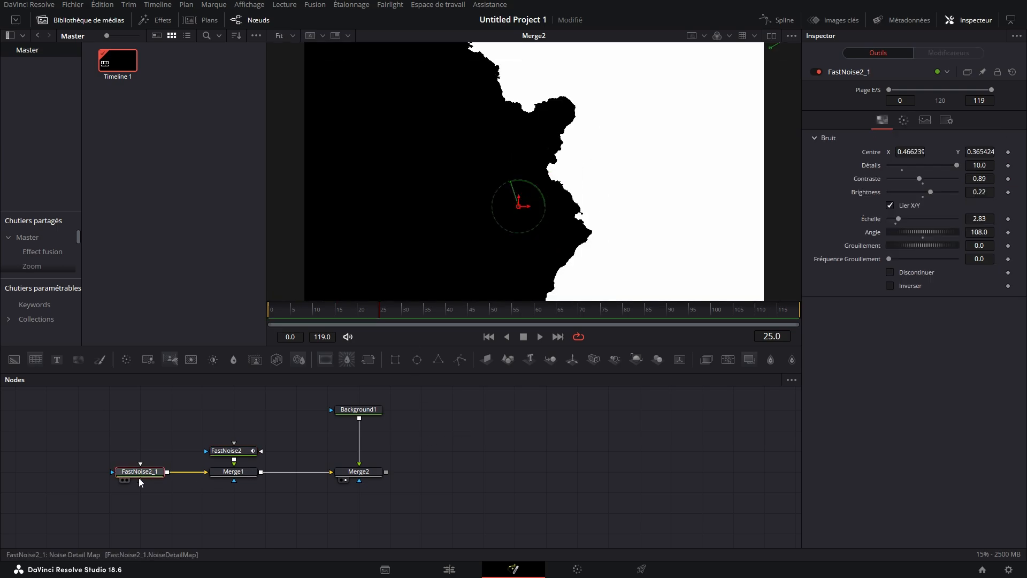
left_click(339, 317)
left_click_drag(339, 317, 265, 326)
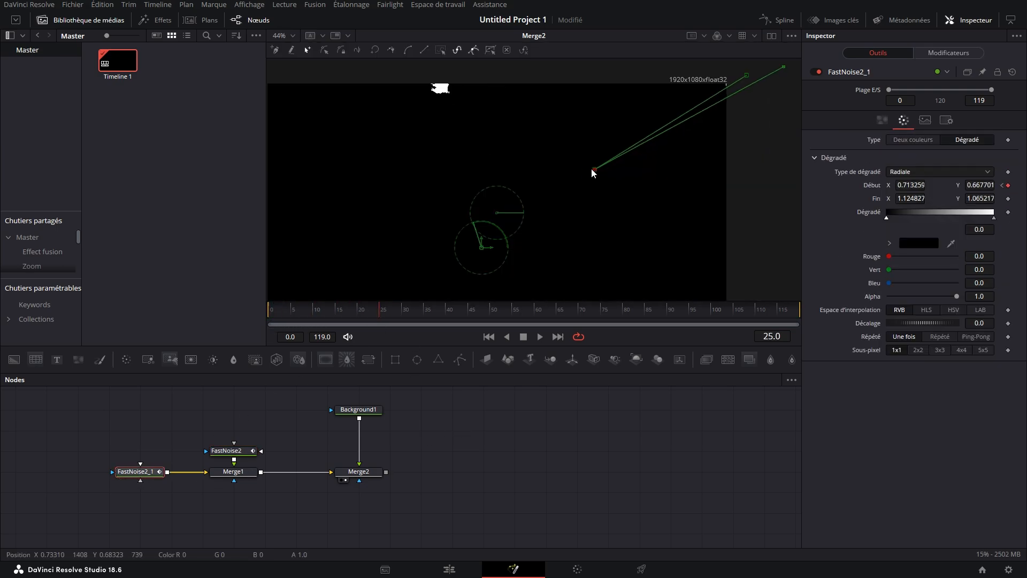
left_click_drag(592, 168, 578, 173)
left_click_drag(690, 124, 645, 162)
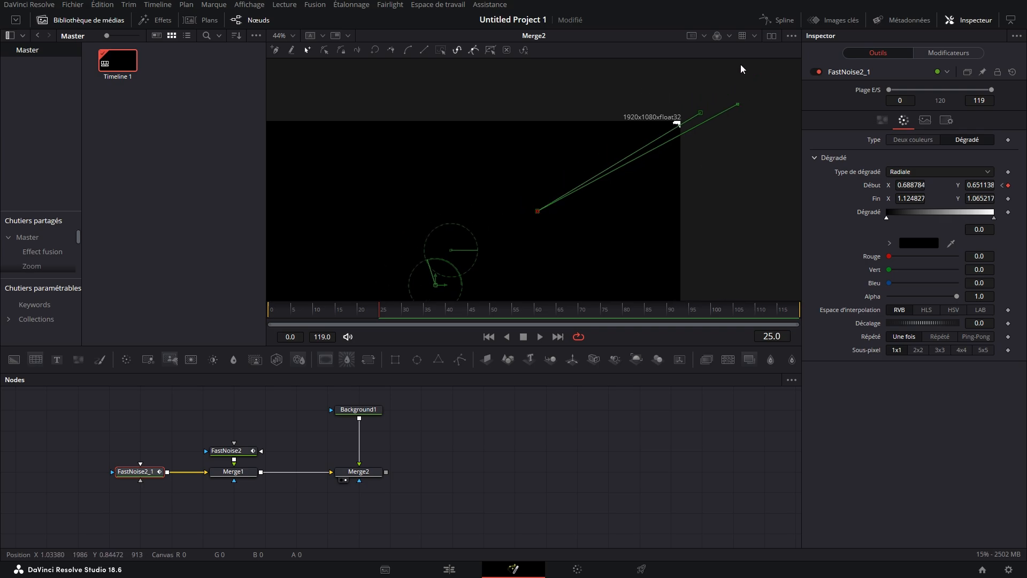
left_click_drag(737, 105, 756, 90)
left_click_drag(675, 294, 710, 128)
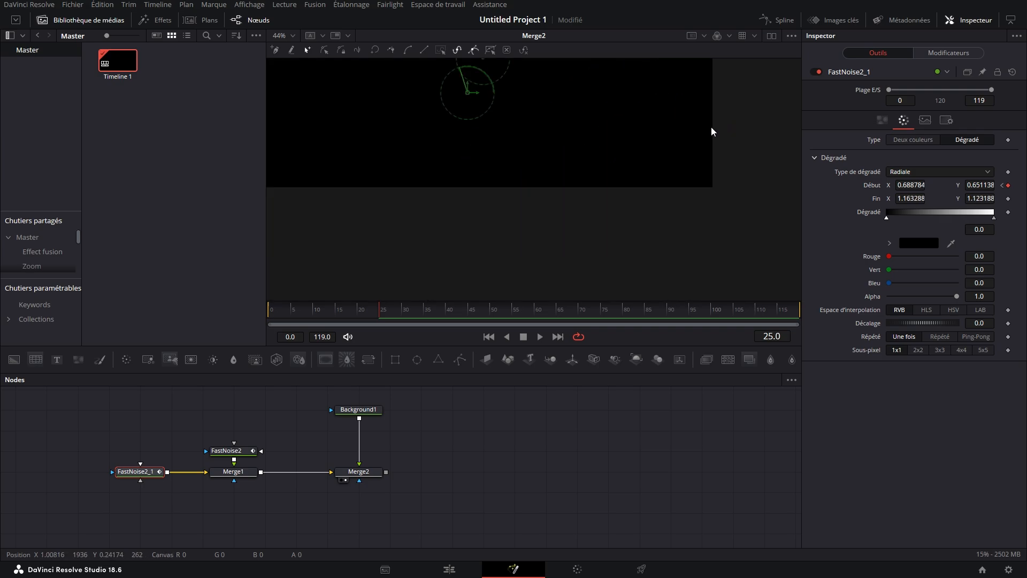
left_click_drag(408, 64, 567, 229)
scroll(566, 182, "down", 2)
left_click_drag(636, 200, 555, 156)
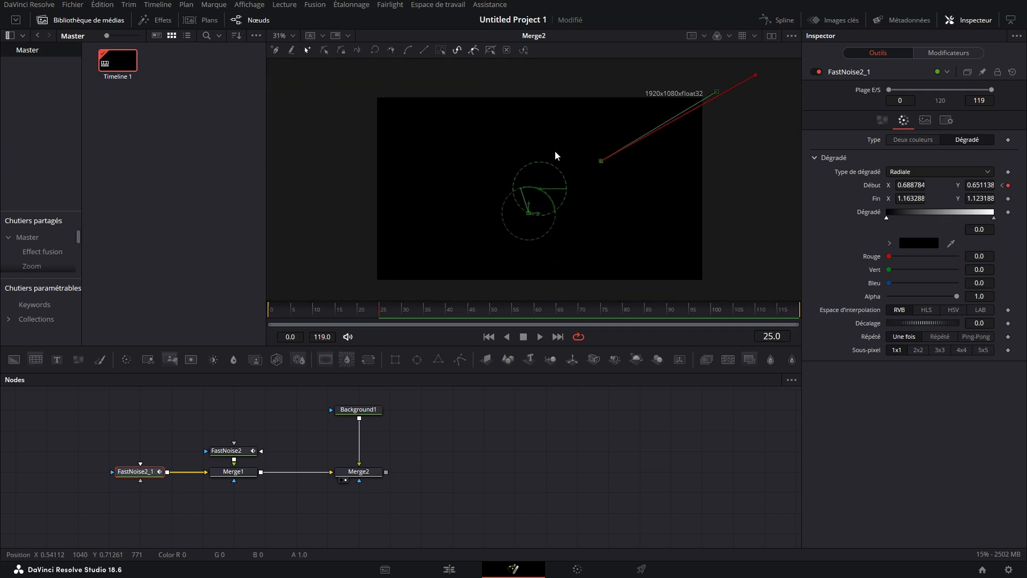
Step: Connect Merge2 to MediaOut1 and scrub the first frames to check the shapes' growth from both corners
left_click_drag(368, 311, 344, 312)
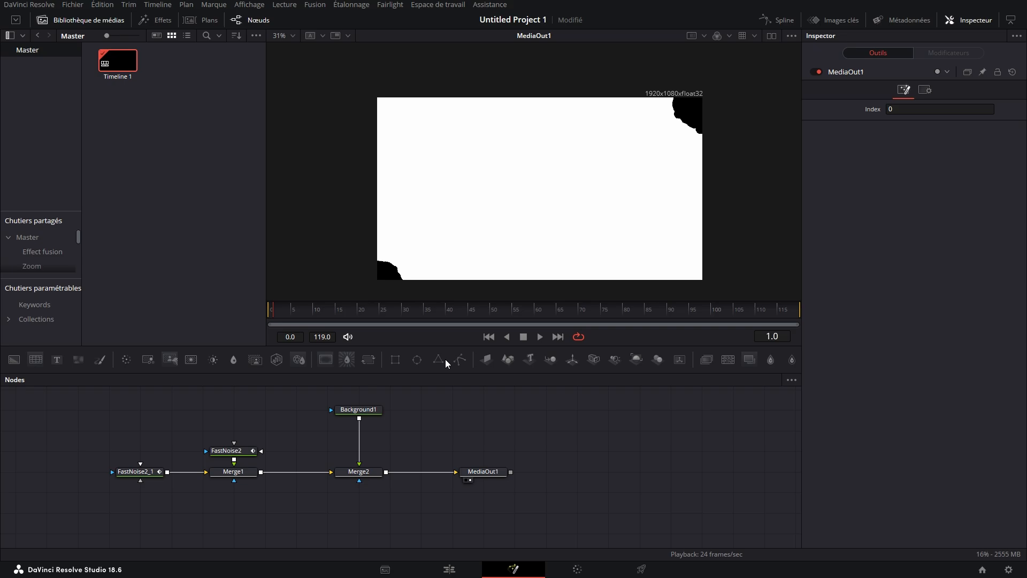
left_click_drag(340, 312, 305, 308)
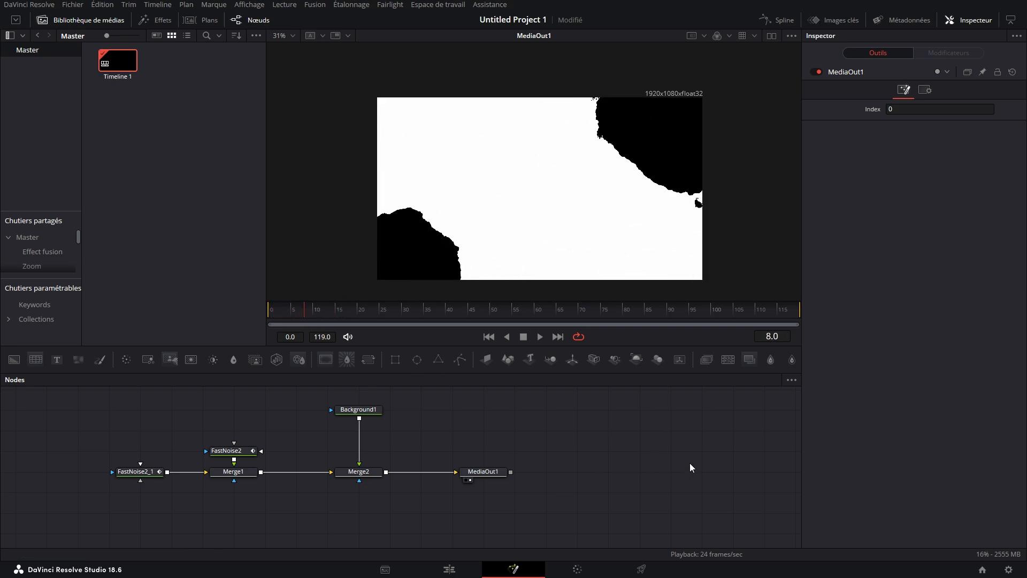
Step: On the Edit page, shorten the Fusion Composition clip to 00:00:01:17 and render it as an MP4 file with the H.264 codec
left_click(449, 568)
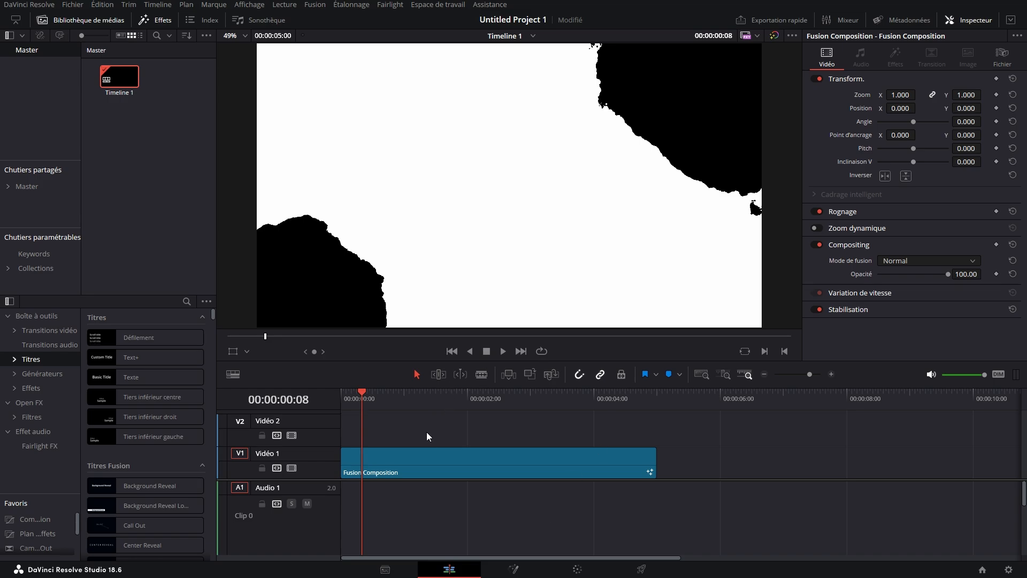
right_click(406, 460)
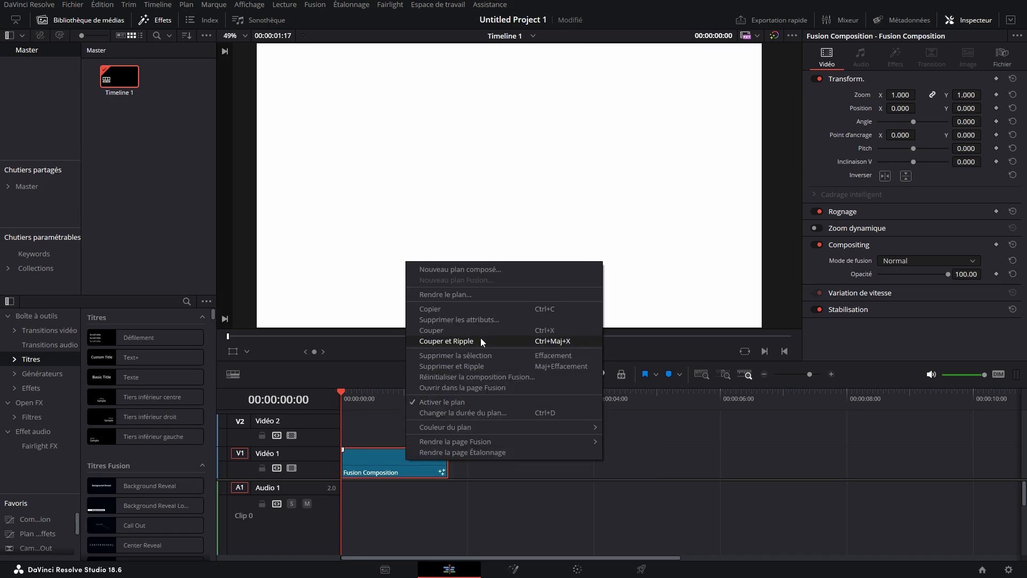
left_click(487, 296)
left_click(544, 195)
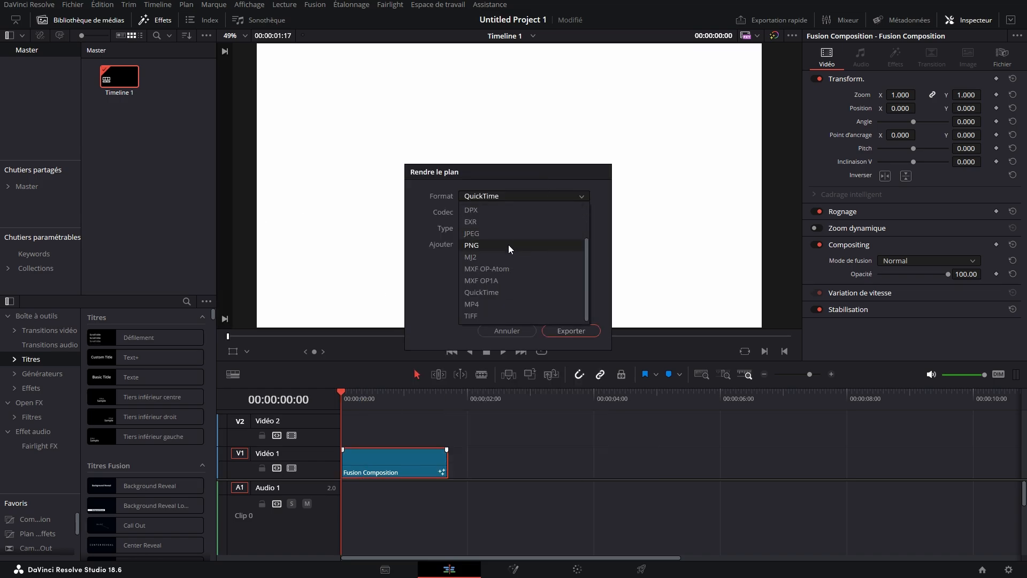
left_click(480, 304)
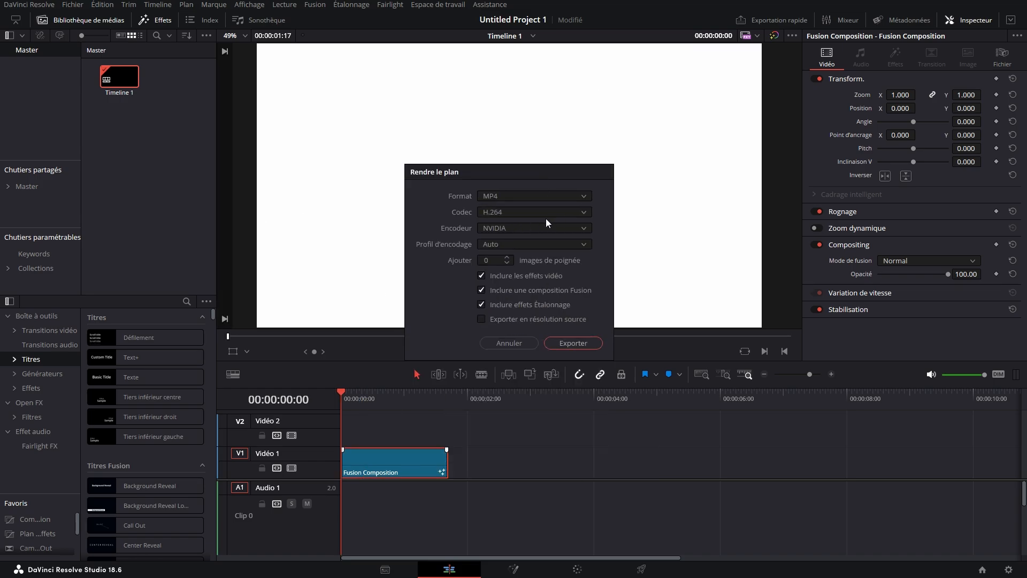
left_click(579, 342)
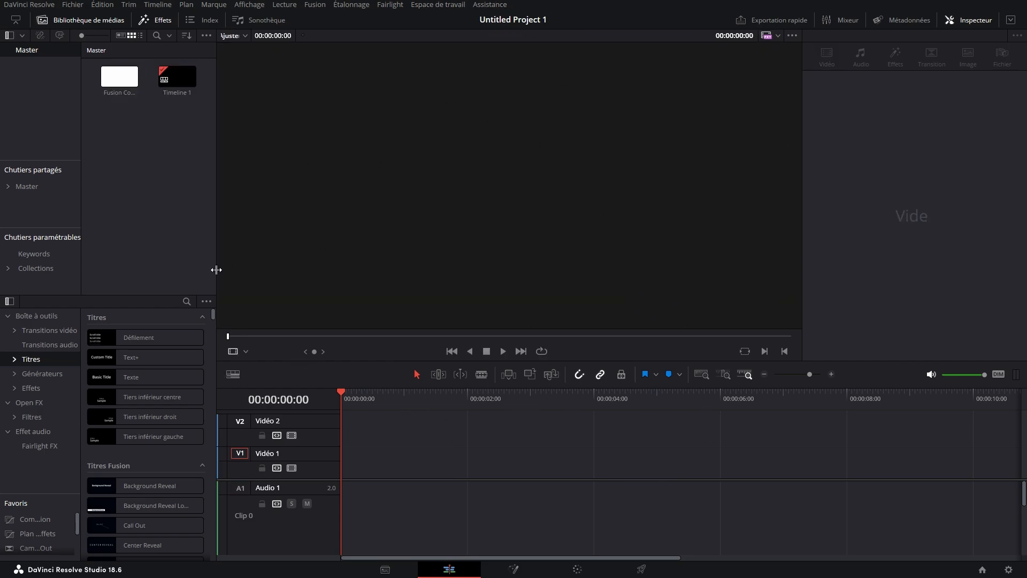
Step: Place a new Fusion composition on the empty timeline, open it in Fusion and connect a black Background node to MediaOut1
left_click_drag(119, 77, 384, 445)
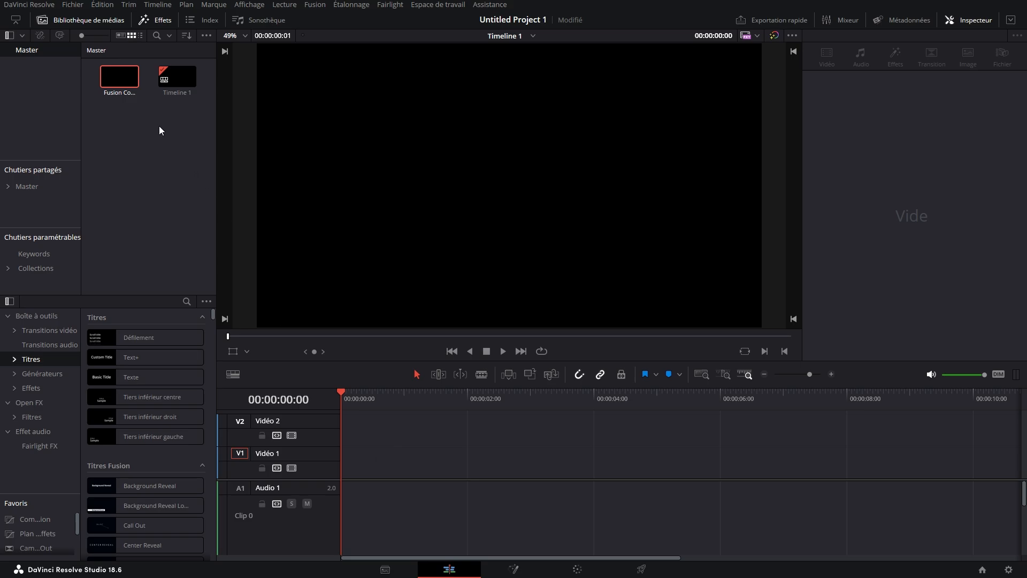
left_click_drag(126, 80, 339, 418)
left_click(513, 569)
left_click_drag(14, 359, 112, 439)
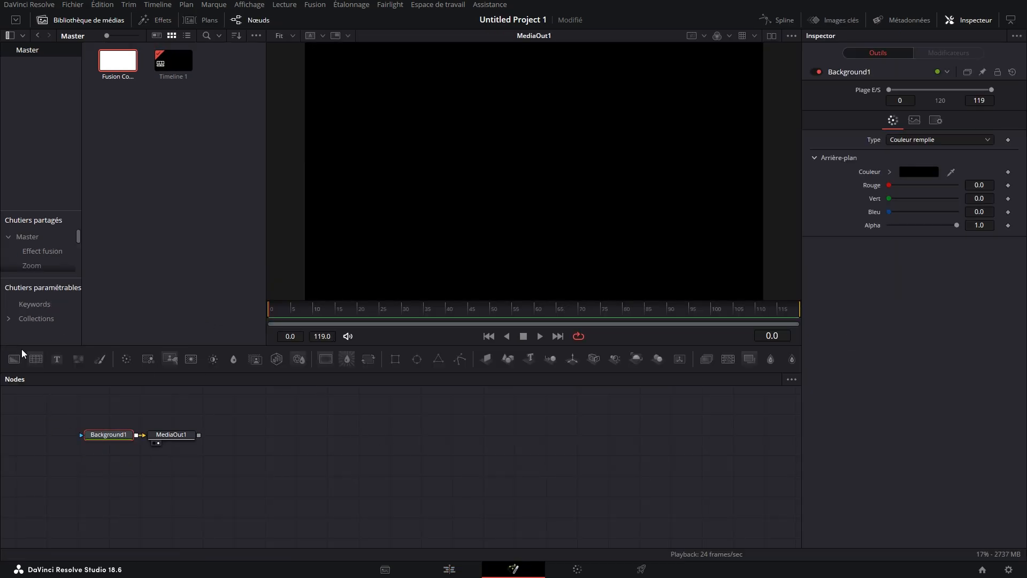
Step: Merge a second Background node over Background1 and set its colour to red with Rouge at 1.0
left_click_drag(189, 437, 344, 437)
left_click_drag(14, 359, 206, 399)
left_click_drag(230, 410, 137, 451)
left_click(216, 412)
left_click_drag(889, 184, 958, 185)
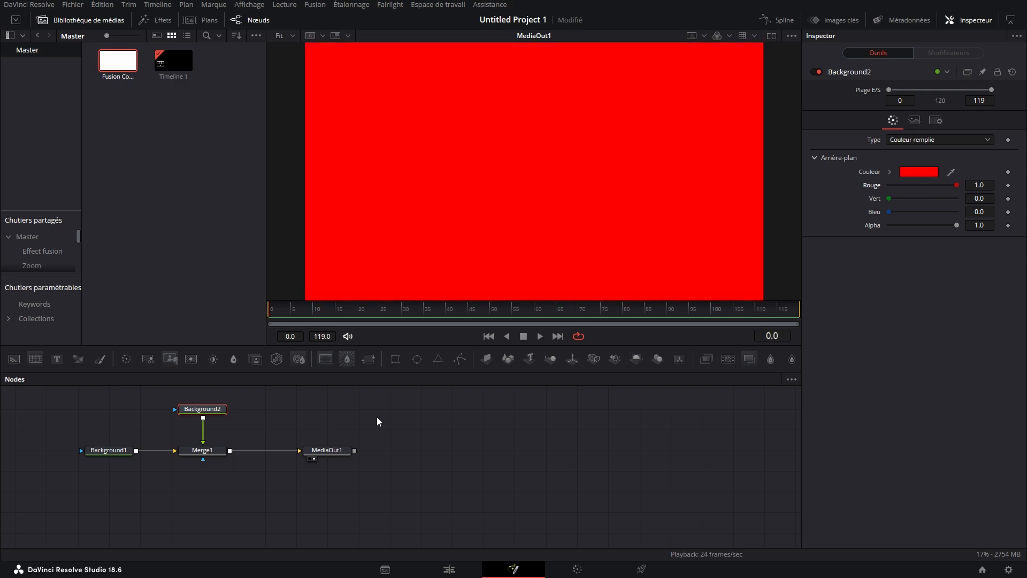
Step: Add the rendered MP4 clip and a Bitmap node below Merge1, feeding the clip through Bitmap1 into Merge1's mask input
scroll(174, 471, "down", 2)
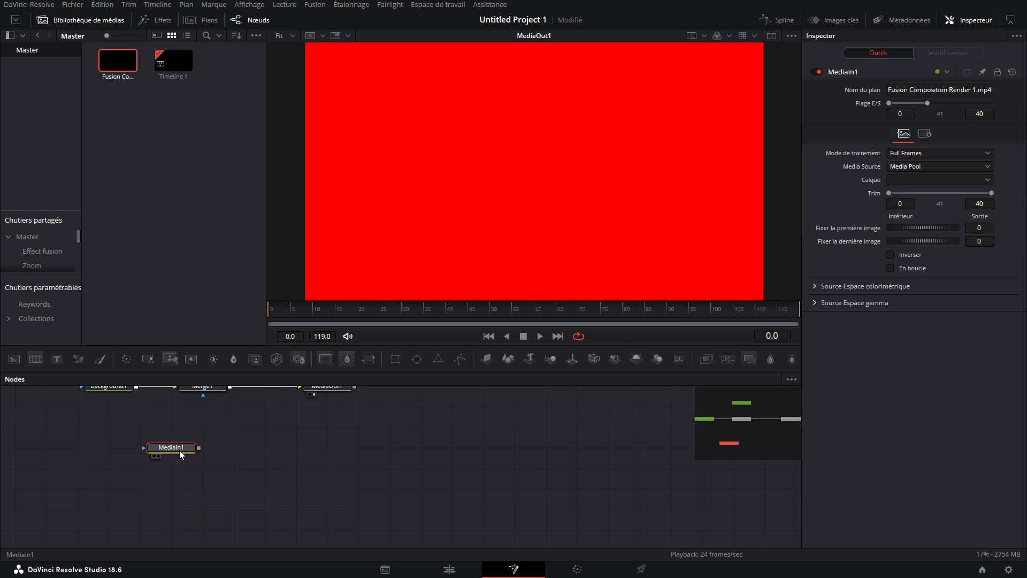
left_click_drag(179, 450, 183, 470)
scroll(214, 467, "up", 1)
left_click(218, 473)
key("shift+space")
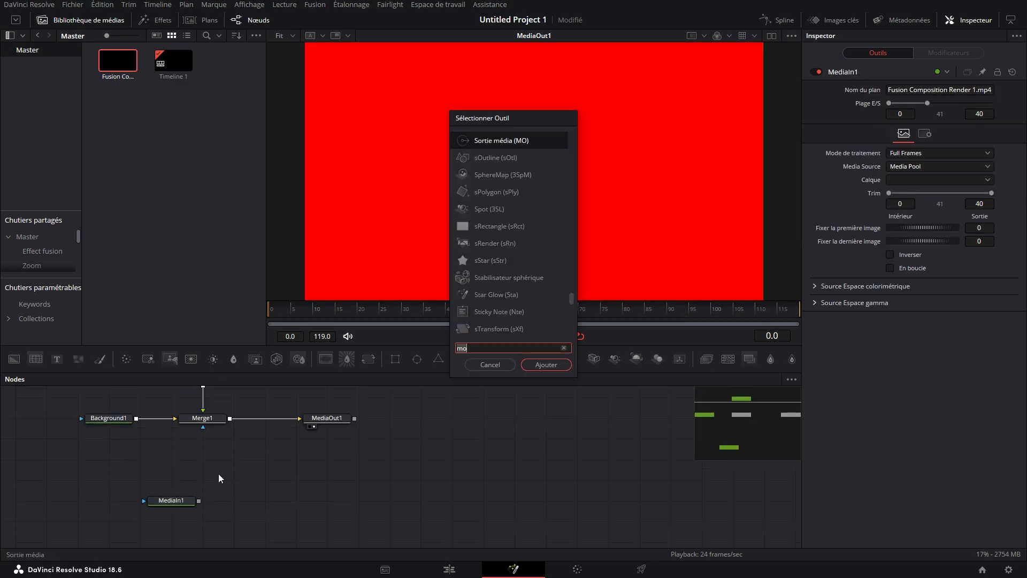
type("bitmap")
key("Return")
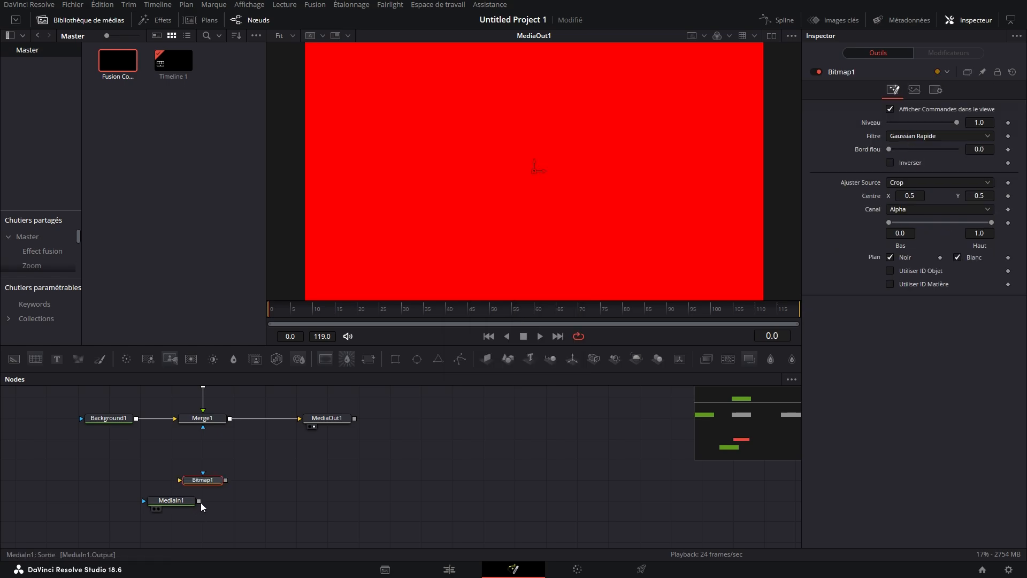
left_click_drag(225, 480, 202, 426)
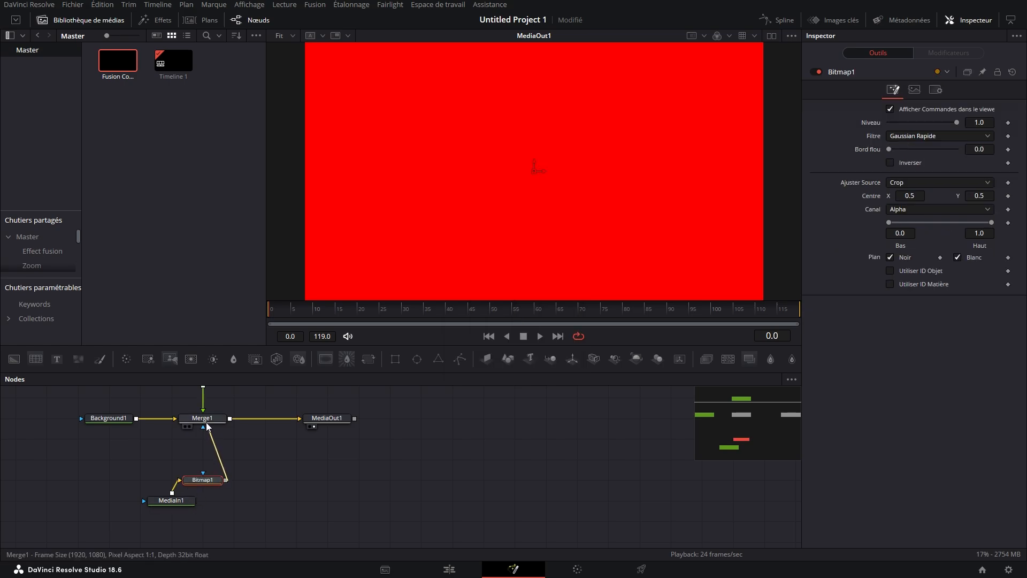
left_click_drag(173, 500, 203, 500)
Step: Change the Canal option that Bitmap1 uses to build its mask from the clip, and scrub the timeline to check the transition
left_click(209, 481)
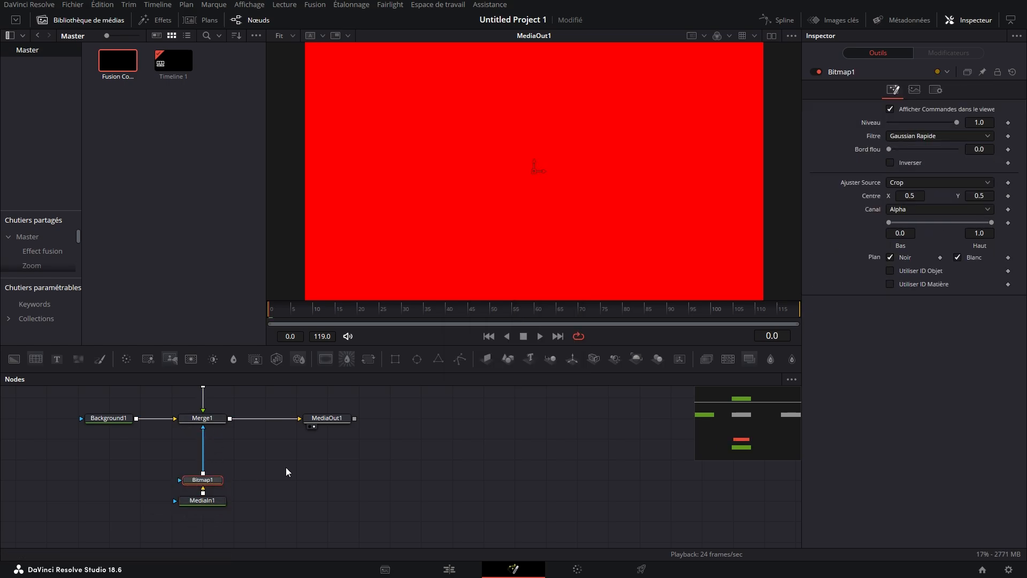
left_click(942, 212)
left_click(920, 283)
left_click_drag(273, 309, 378, 316)
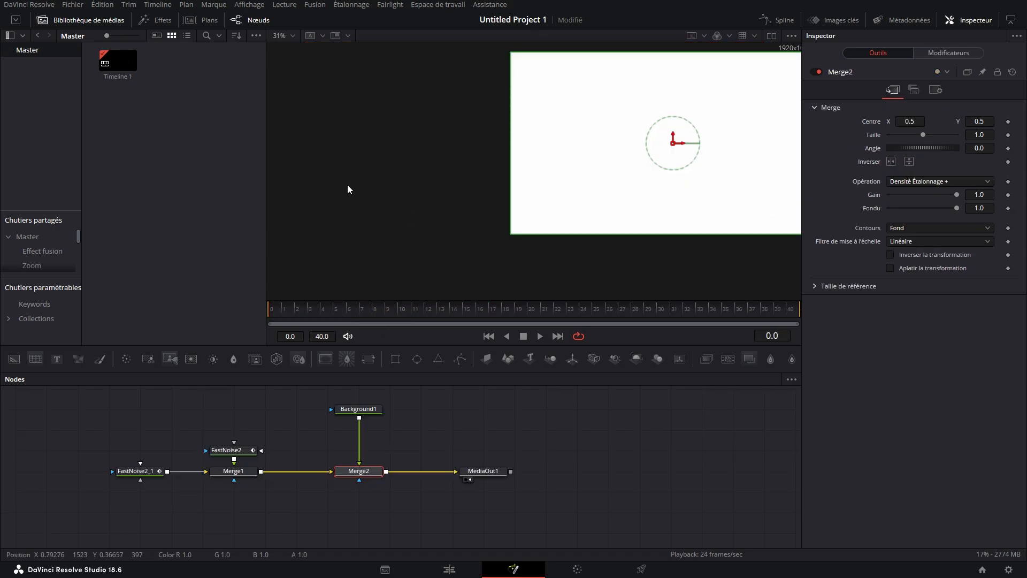
Step: Play and scrub the original noise composition to examine how the two black shapes spread from the opposite corners
key("space")
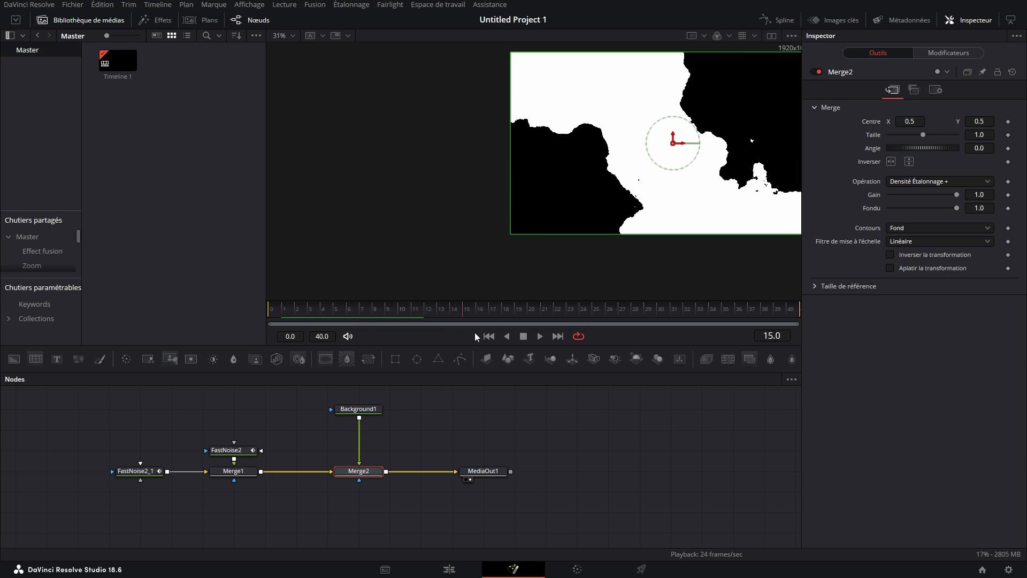
left_click_drag(402, 344, 355, 355)
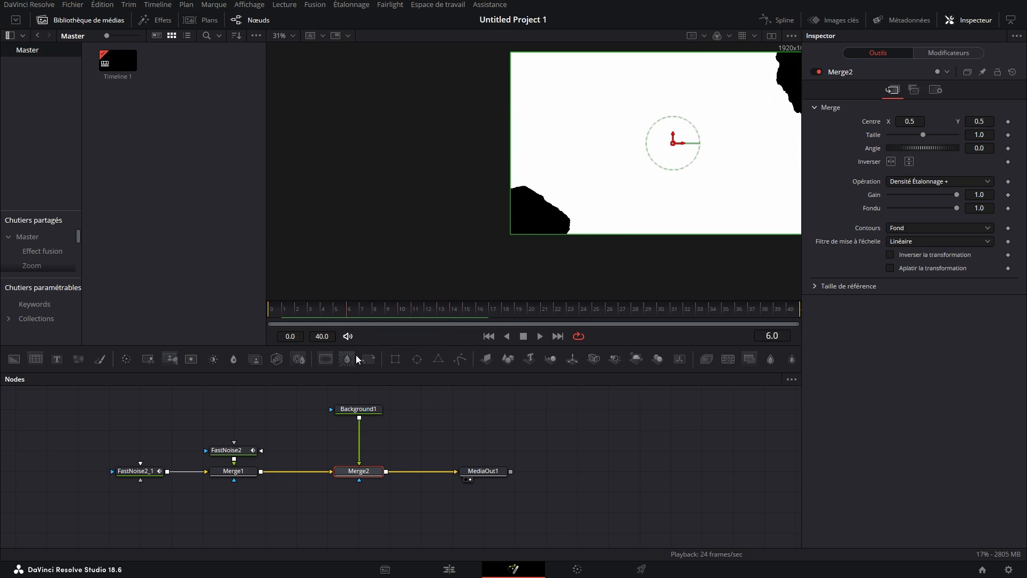
left_click_drag(574, 193, 476, 272)
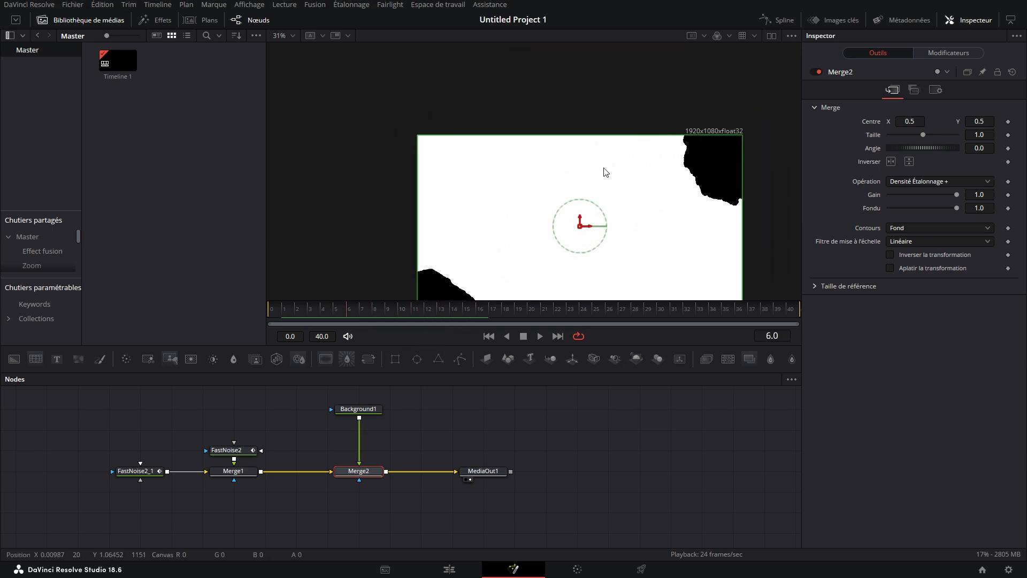
scroll(588, 241, "down", 2)
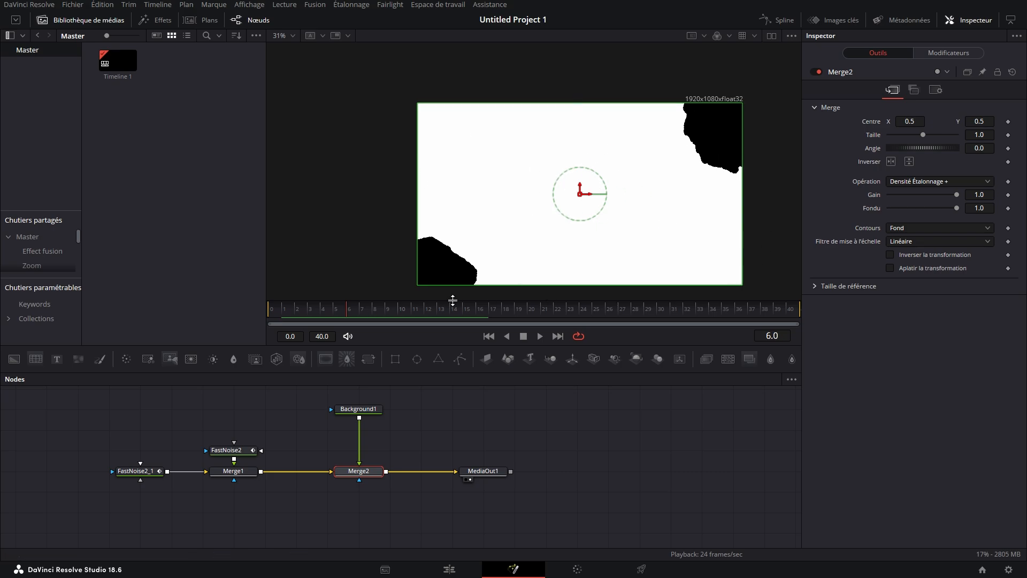
left_click(428, 311)
left_click_drag(428, 310, 184, 321)
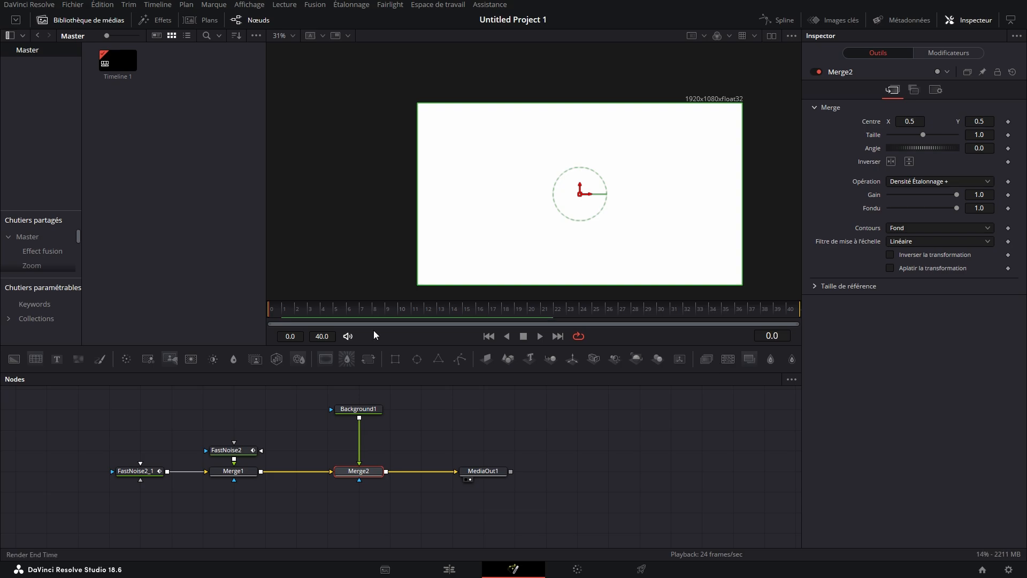
key("space")
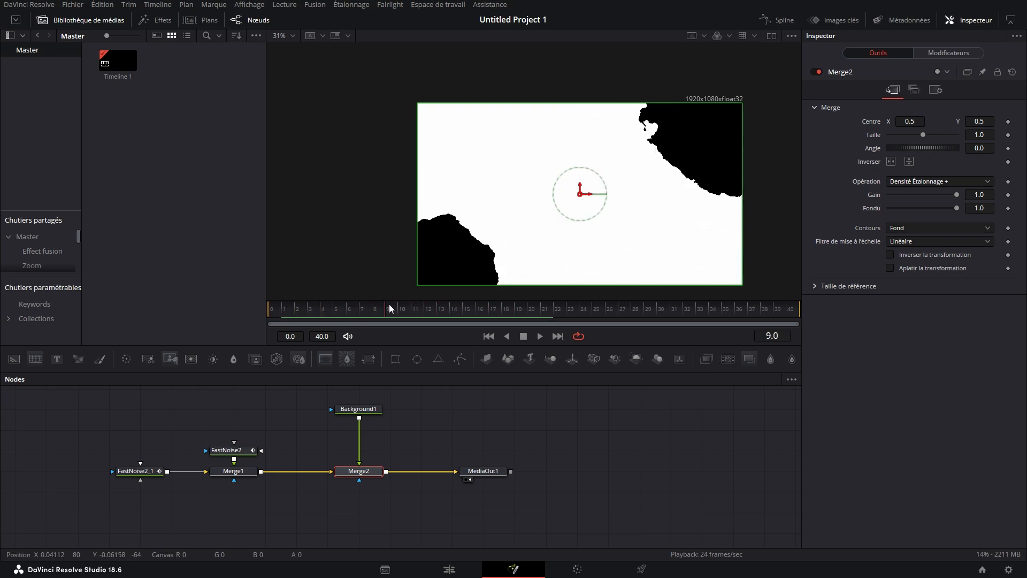